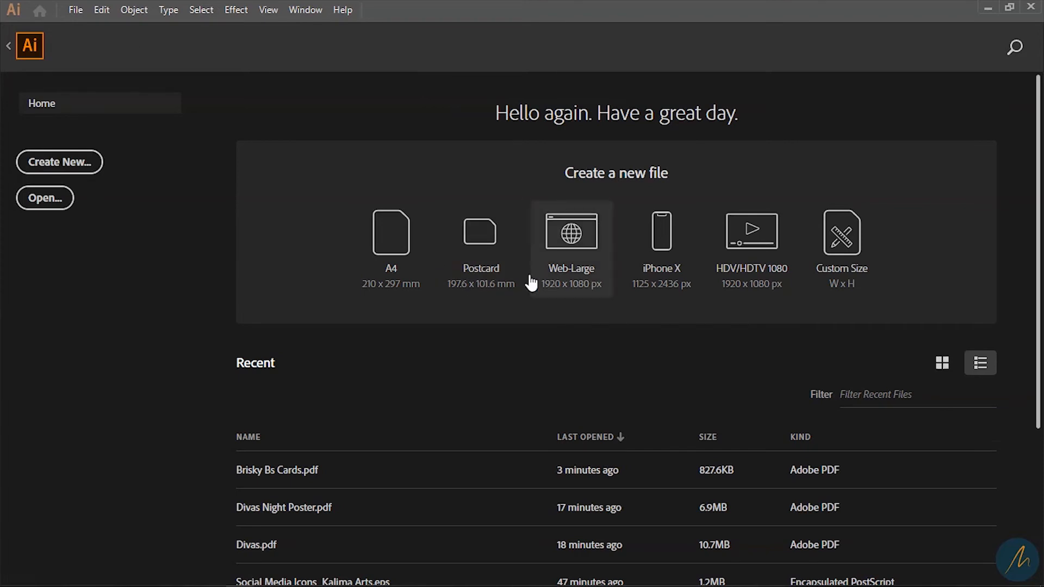
- Open the New Document dialog and start setting the width to 9 cm
{"action": "key", "text": "ctrl+n"}
{"action": "left_click_drag", "start_coordinate": [760, 199], "coordinate": [721, 208]}
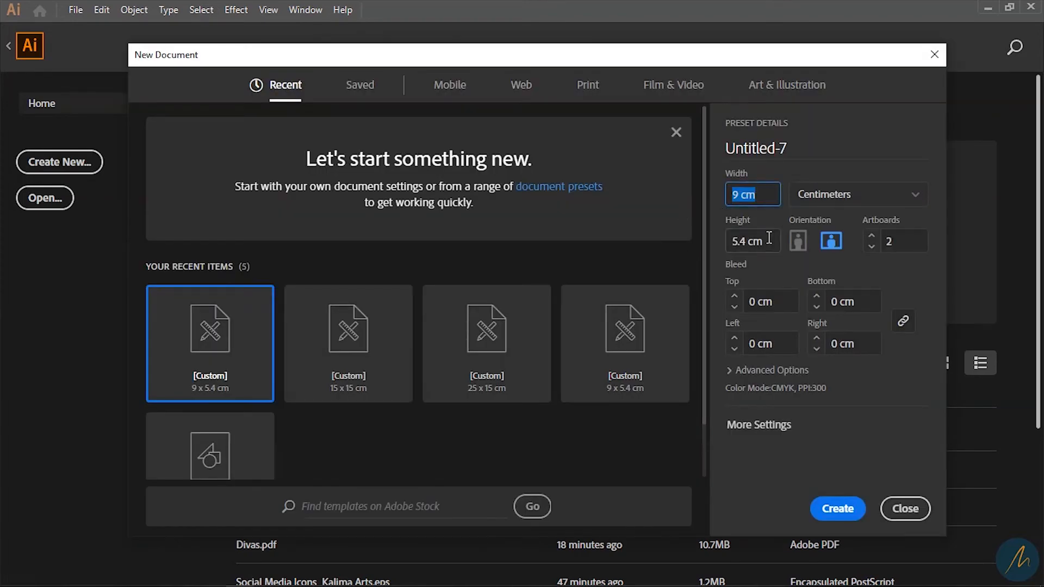
- Set height 5.4 cm and 2 artboards, then create the 9 × 5.4 cm document
{"action": "left_click_drag", "start_coordinate": [771, 243], "coordinate": [716, 243]}
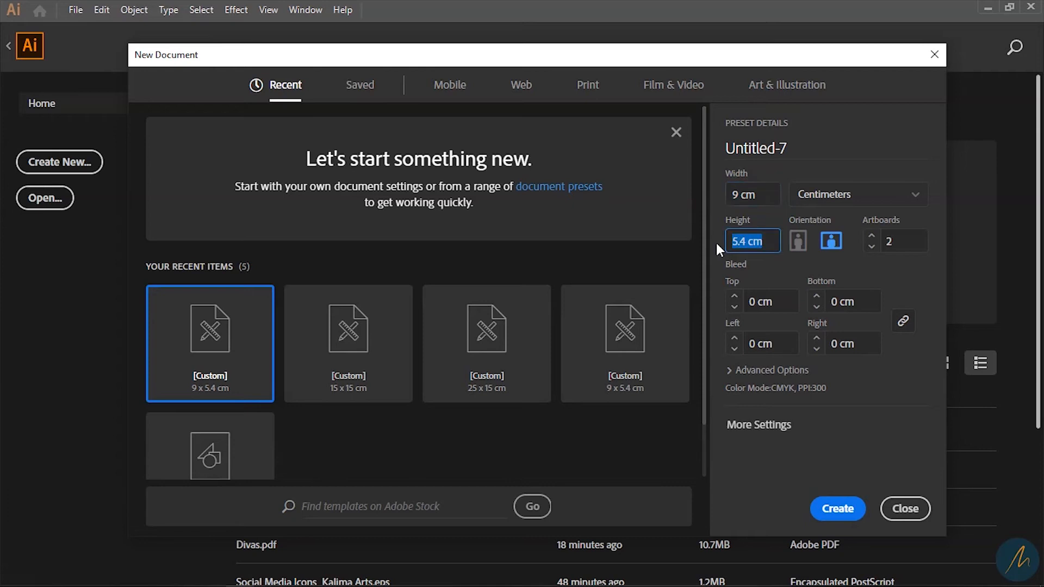
{"action": "left_click_drag", "start_coordinate": [889, 247], "coordinate": [861, 253]}
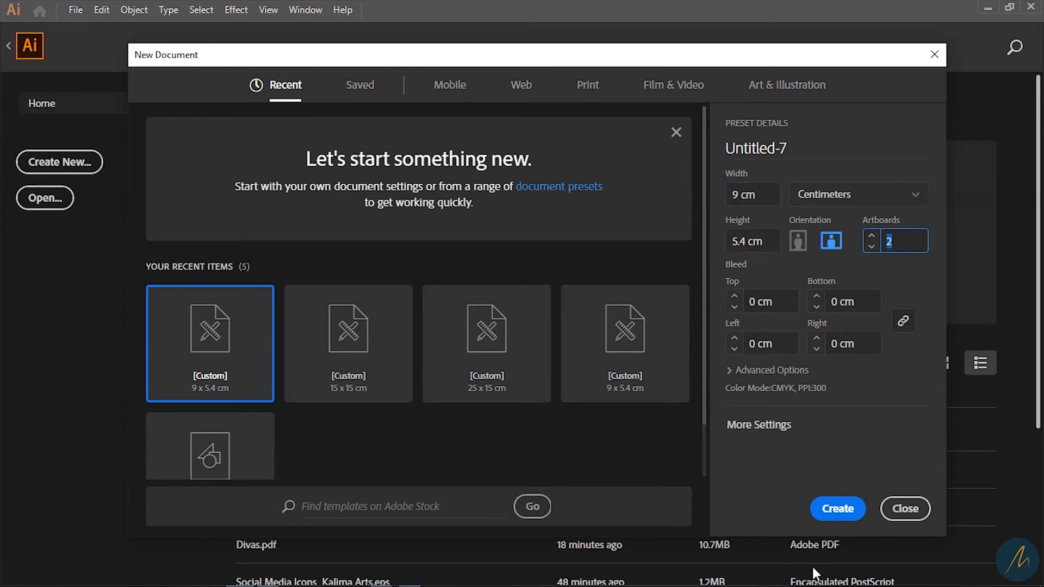
{"action": "left_click", "coordinate": [838, 510]}
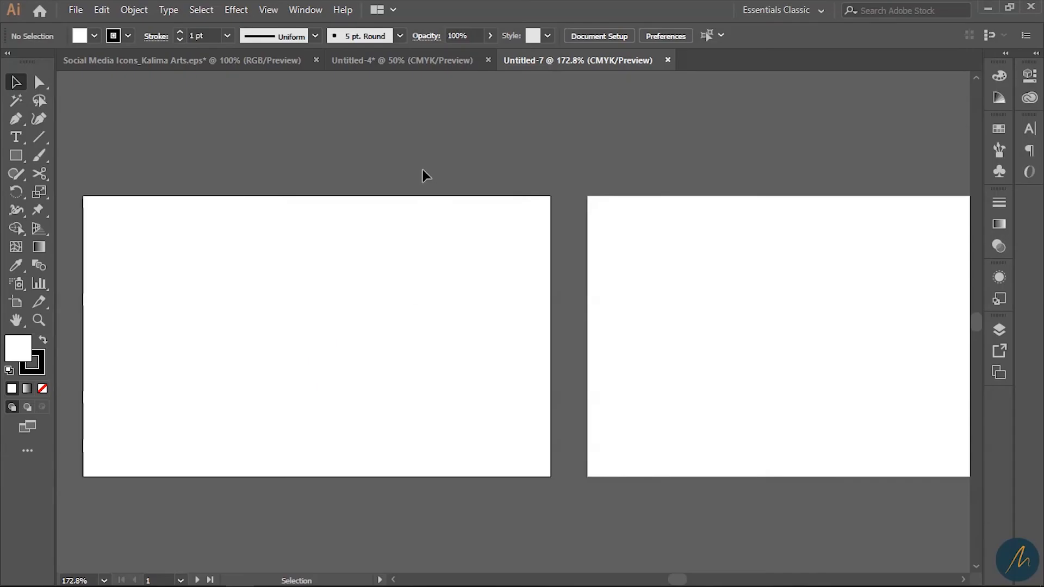
- Select and copy the whole Brisky logo tile in Untitled-4
{"action": "left_click", "coordinate": [434, 60]}
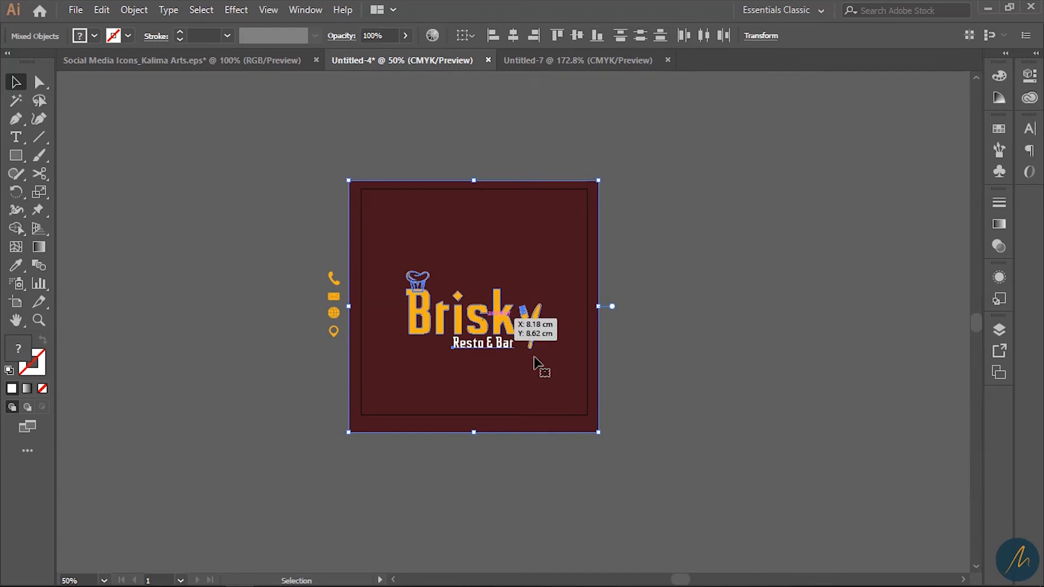
{"action": "left_click_drag", "start_coordinate": [667, 481], "coordinate": [379, 154]}
{"action": "key", "text": "a"}
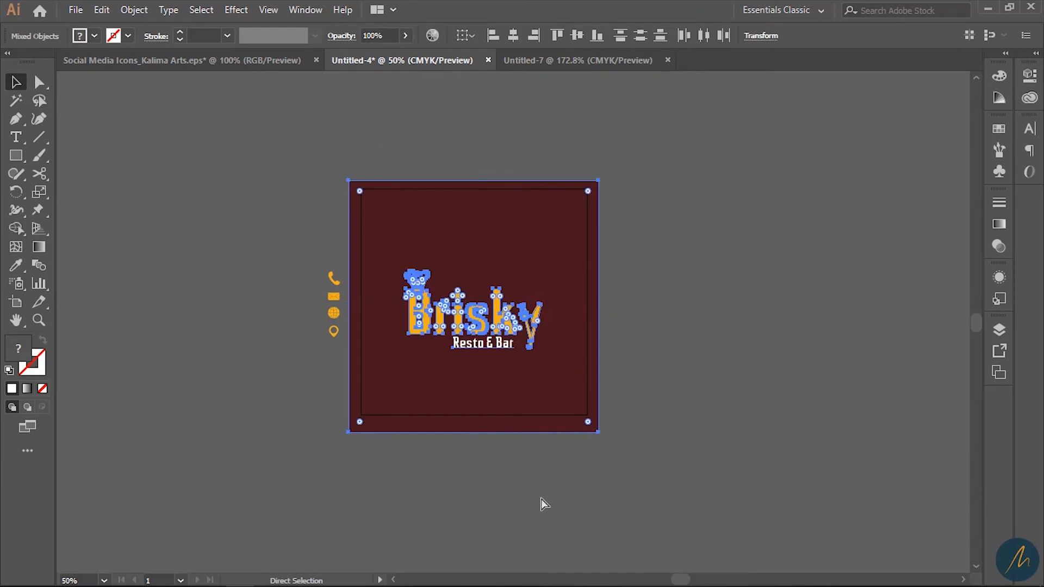
{"action": "key", "text": "v"}
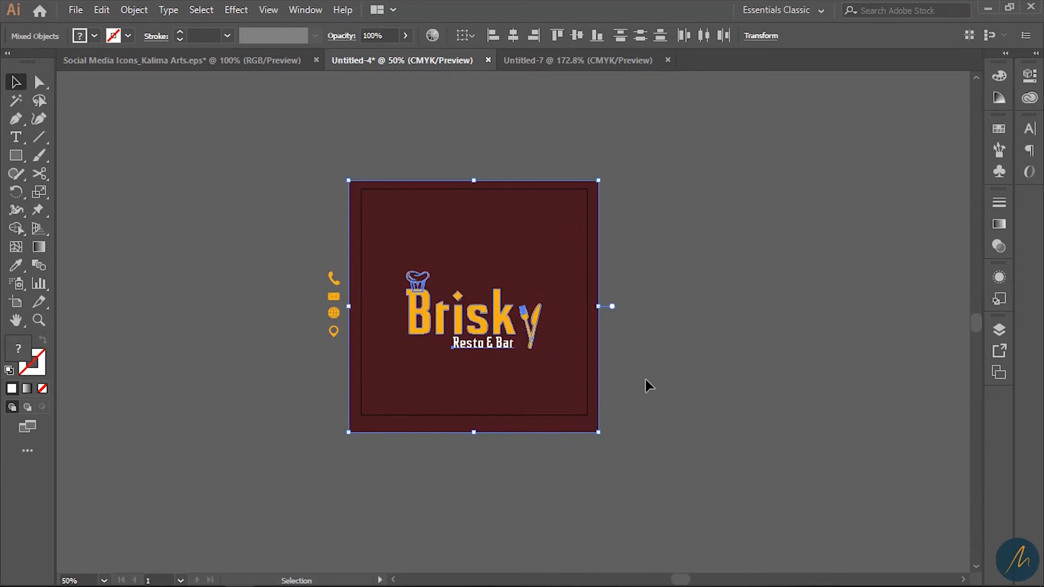
{"action": "key", "text": "a"}
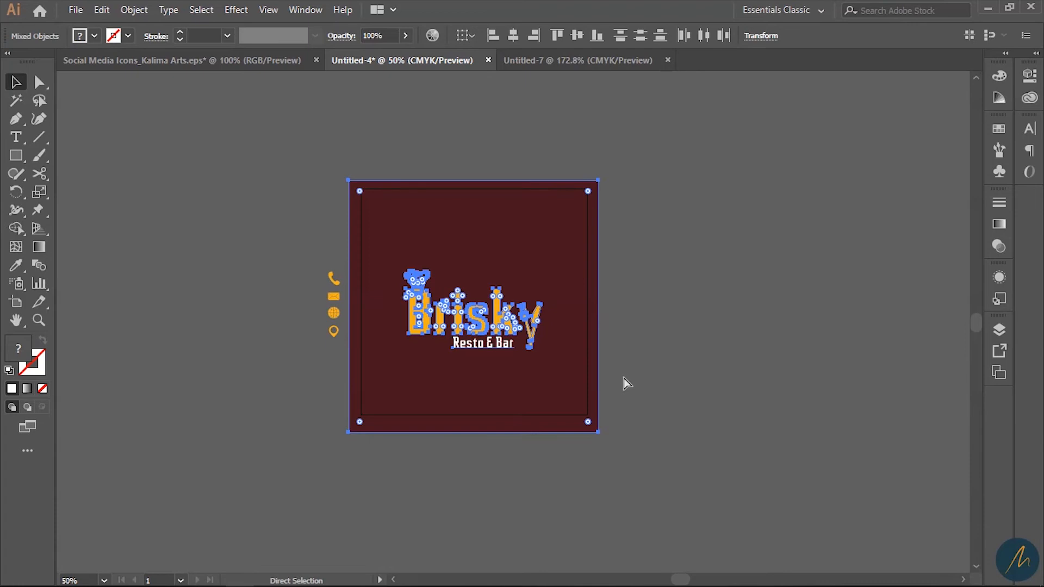
{"action": "key", "text": "v"}
- Paste the tile into Untitled-7, shrink it and place it left of the artboards
{"action": "left_click", "coordinate": [574, 61]}
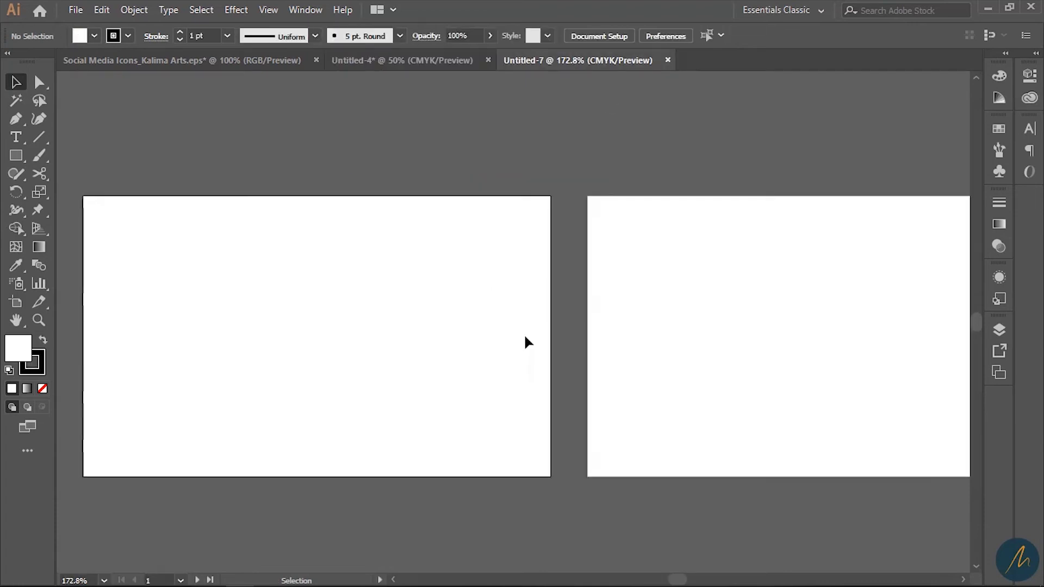
{"action": "key", "text": "ctrl+v"}
{"action": "left_click", "coordinate": [546, 347], "text": "ctrl+alt"}
{"action": "left_click", "coordinate": [547, 348], "text": "ctrl+alt"}
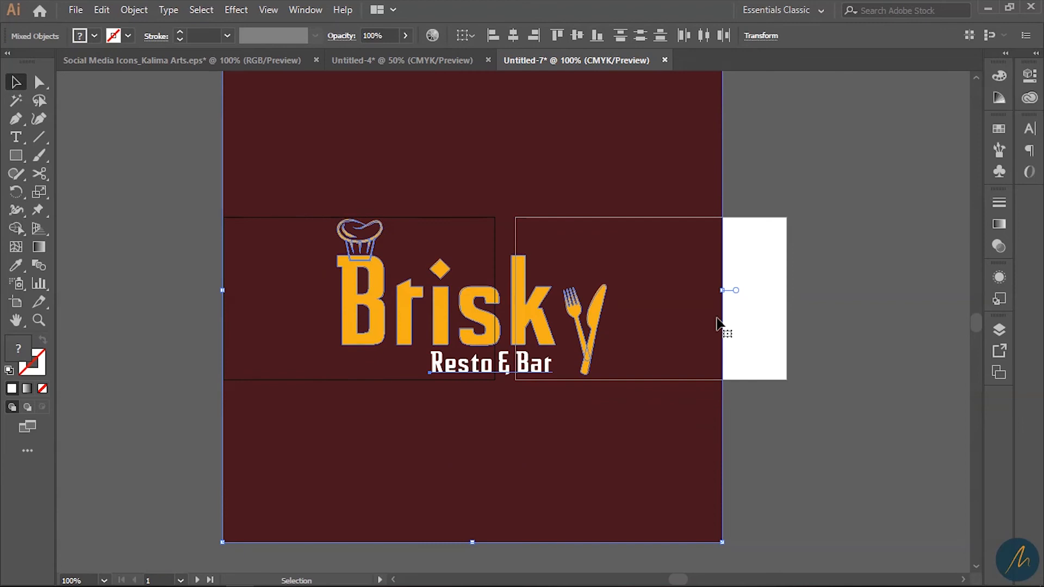
{"action": "left_click_drag", "start_coordinate": [721, 290], "coordinate": [546, 321]}
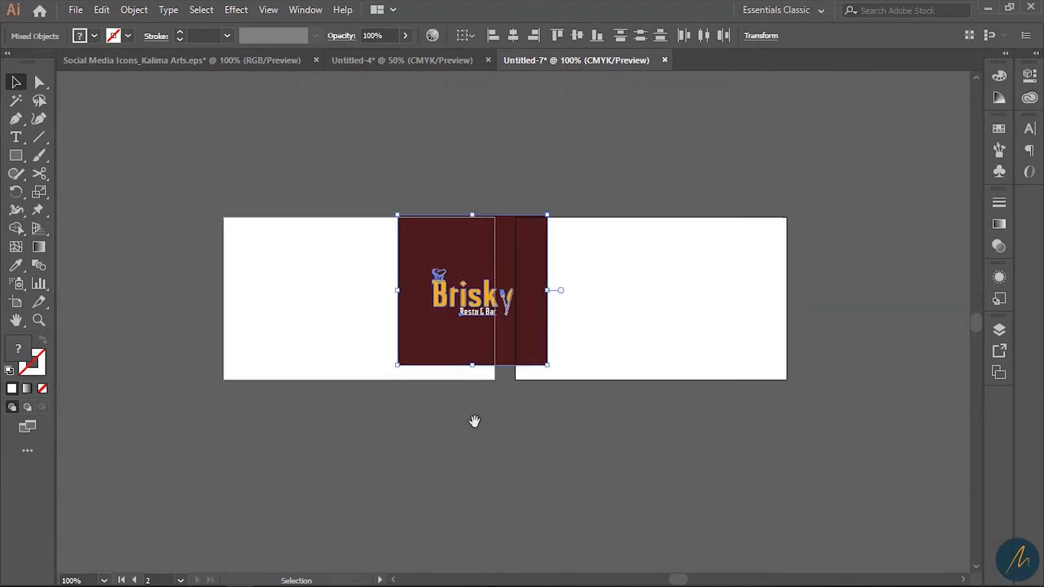
{"action": "left_click_drag", "start_coordinate": [474, 422], "coordinate": [806, 445]}
{"action": "left_click_drag", "start_coordinate": [814, 311], "coordinate": [450, 328]}
{"action": "left_click", "coordinate": [531, 356]}
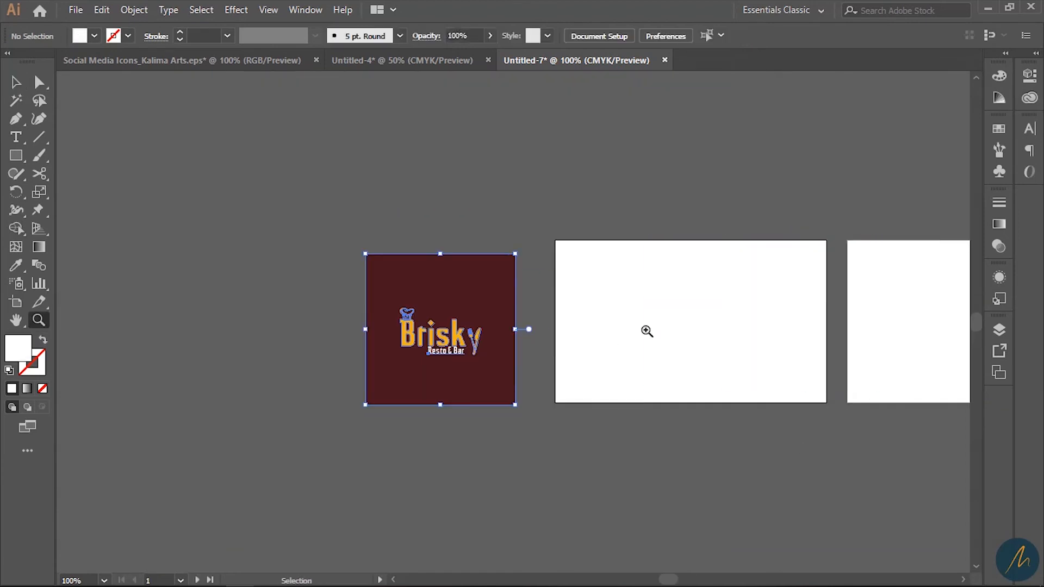
- Duplicate the logo tile below the original and pull its maroon square aside
{"action": "left_click", "coordinate": [646, 330], "text": "ctrl"}
{"action": "left_click_drag", "start_coordinate": [607, 378], "coordinate": [646, 385]}
{"action": "key", "text": "v"}
{"action": "left_click_drag", "start_coordinate": [319, 406], "coordinate": [419, 339]}
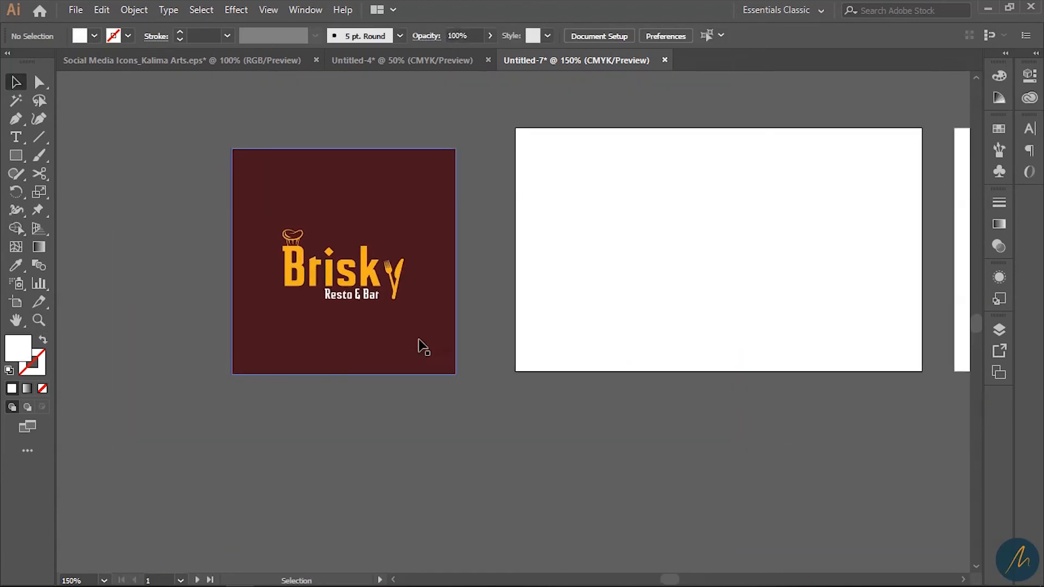
{"action": "left_click_drag", "start_coordinate": [488, 367], "coordinate": [290, 240]}
{"action": "left_click_drag", "start_coordinate": [345, 201], "coordinate": [348, 460]}
{"action": "left_click_drag", "start_coordinate": [513, 478], "coordinate": [502, 326]}
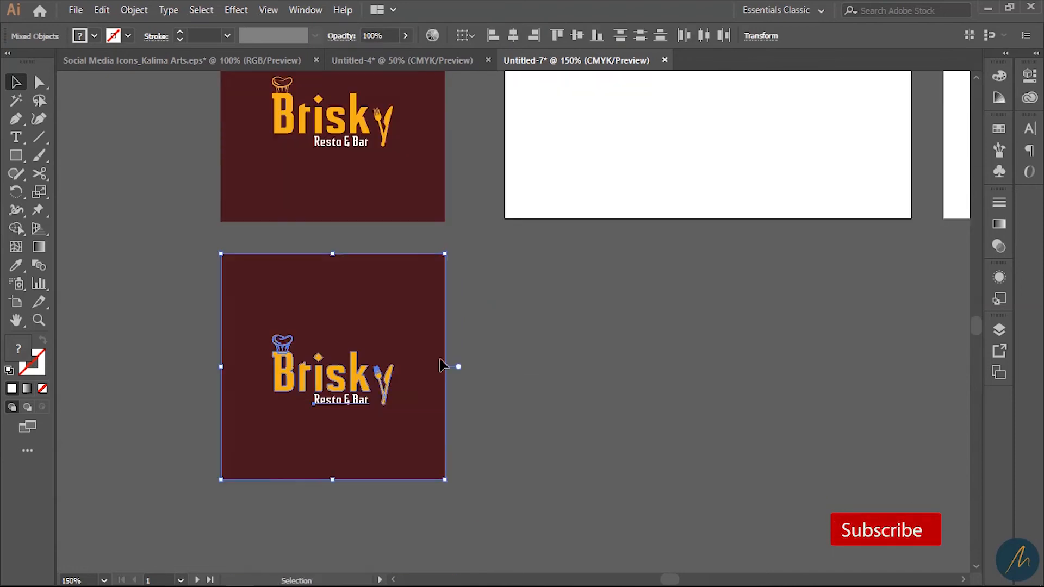
{"action": "left_click", "coordinate": [498, 377]}
{"action": "left_click_drag", "start_coordinate": [305, 302], "coordinate": [549, 303]}
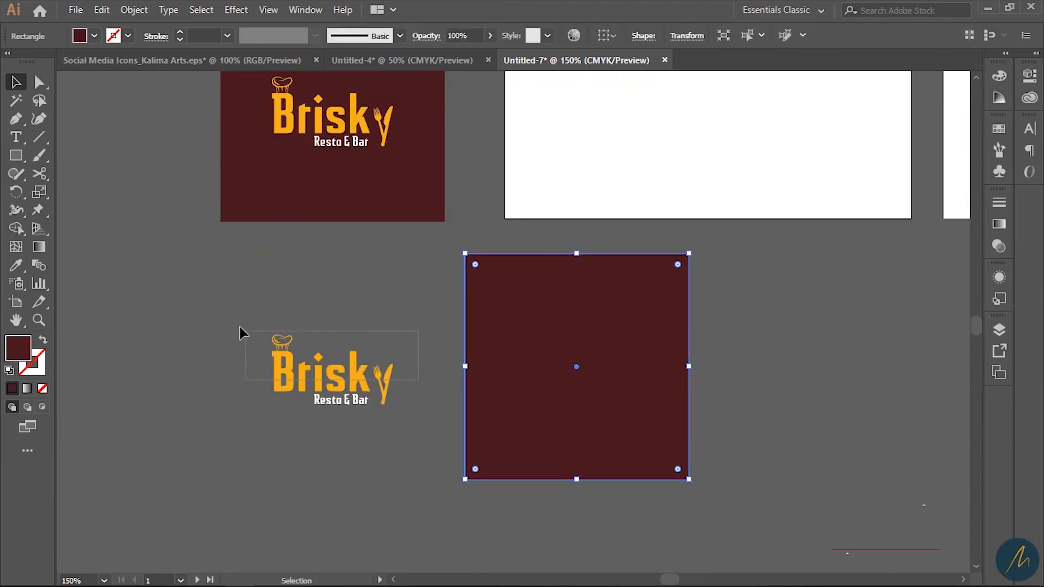
- Ungroup the lower Brisky logo and recolour it the maroon of the square
{"action": "left_click_drag", "start_coordinate": [240, 328], "coordinate": [439, 437]}
{"action": "right_click", "coordinate": [339, 390]}
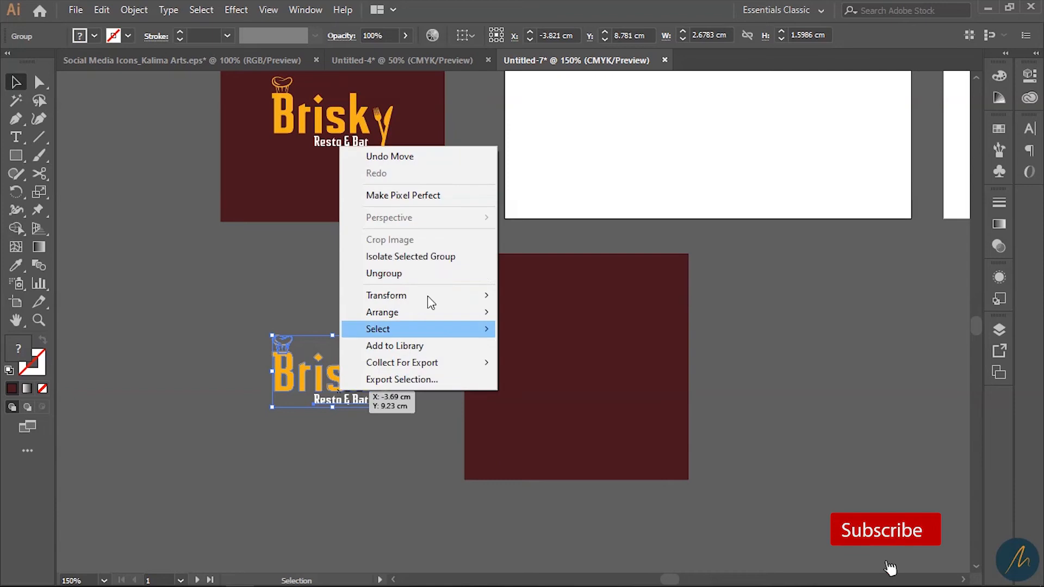
{"action": "left_click", "coordinate": [405, 273]}
{"action": "left_click", "coordinate": [260, 328]}
{"action": "left_click_drag", "start_coordinate": [400, 376], "coordinate": [418, 405]}
{"action": "key", "text": "i"}
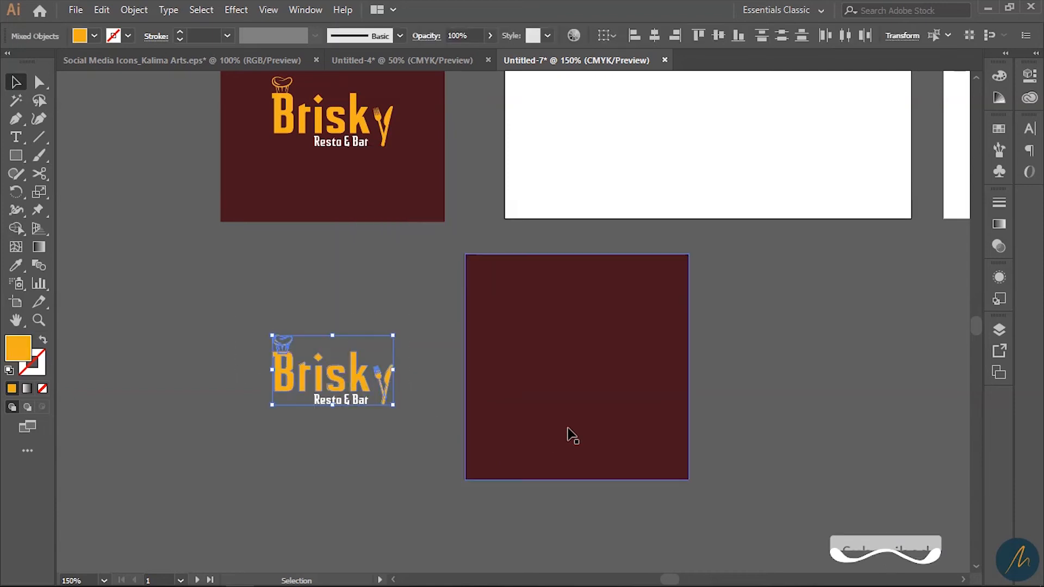
{"action": "left_click", "coordinate": [593, 354]}
{"action": "key", "text": "v"}
{"action": "left_click", "coordinate": [366, 466]}
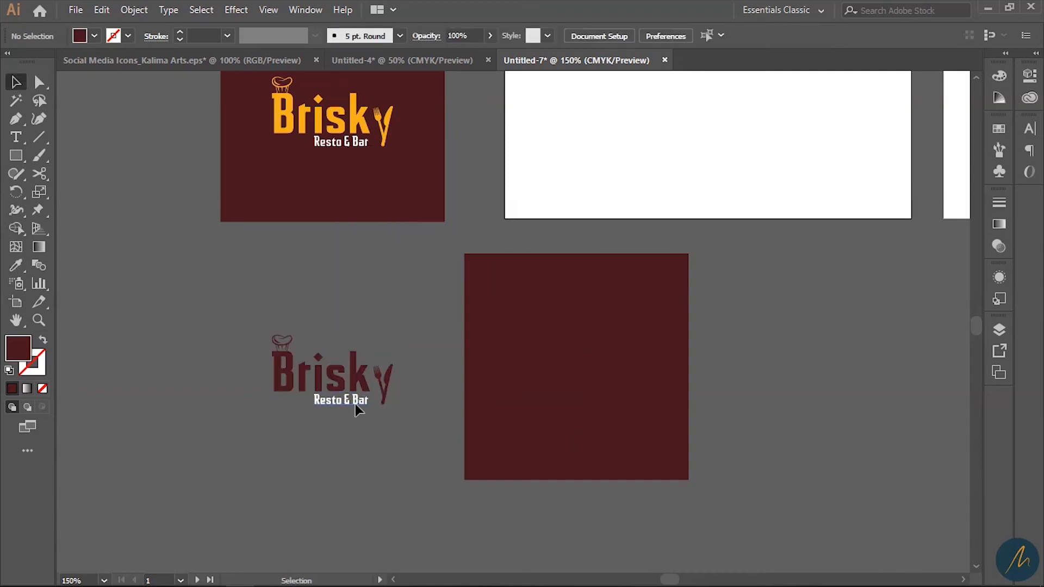
- Make the Resto & Bar text orange and delete the leftover maroon square
{"action": "left_click", "coordinate": [356, 405]}
{"action": "key", "text": "i"}
{"action": "left_click", "coordinate": [354, 126]}
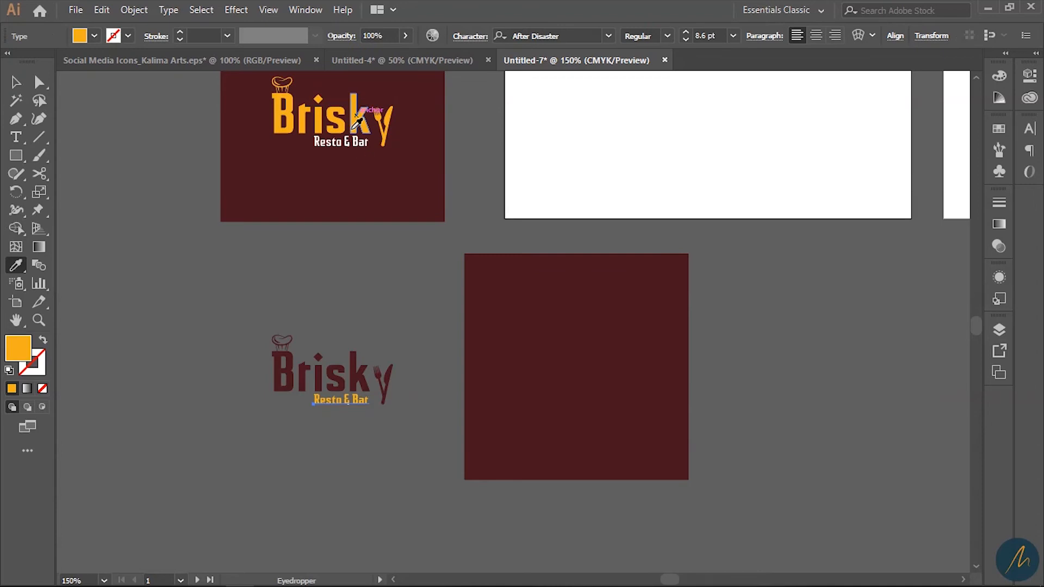
{"action": "key", "text": "v"}
{"action": "left_click", "coordinate": [433, 456]}
{"action": "left_click", "coordinate": [585, 370]}
{"action": "key", "text": "Delete"}
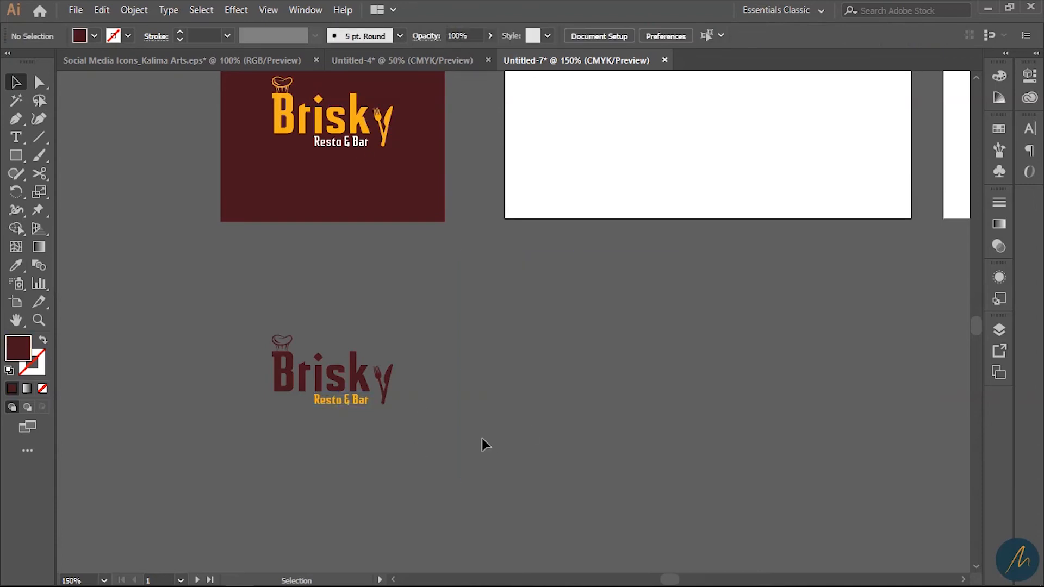
- Move the maroon logo onto the white front card at about 2.79 × 1.66 cm
{"action": "left_click", "coordinate": [367, 402]}
{"action": "left_click_drag", "start_coordinate": [501, 448], "coordinate": [446, 563]}
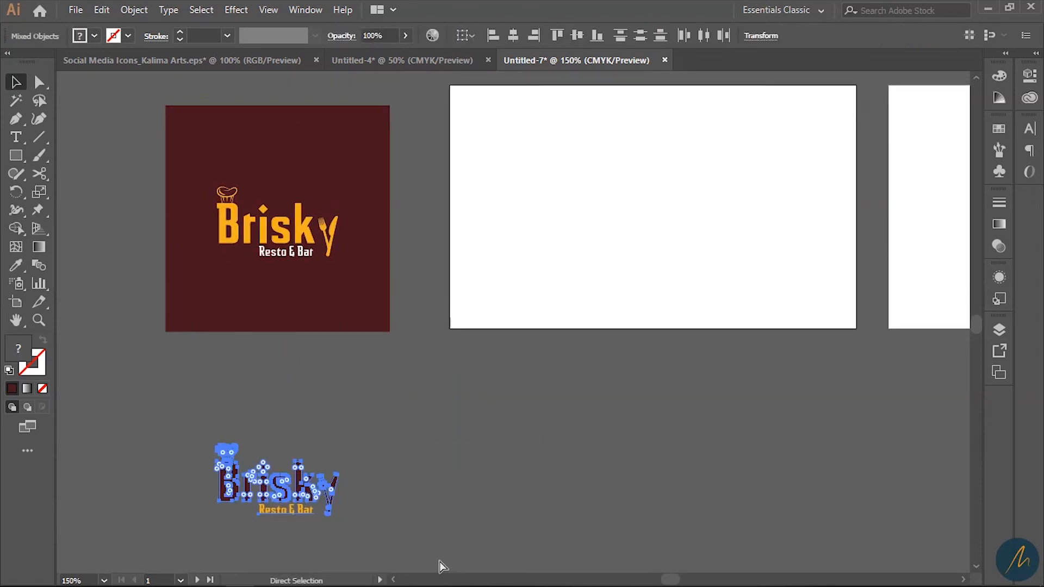
{"action": "left_click_drag", "start_coordinate": [315, 501], "coordinate": [629, 209]}
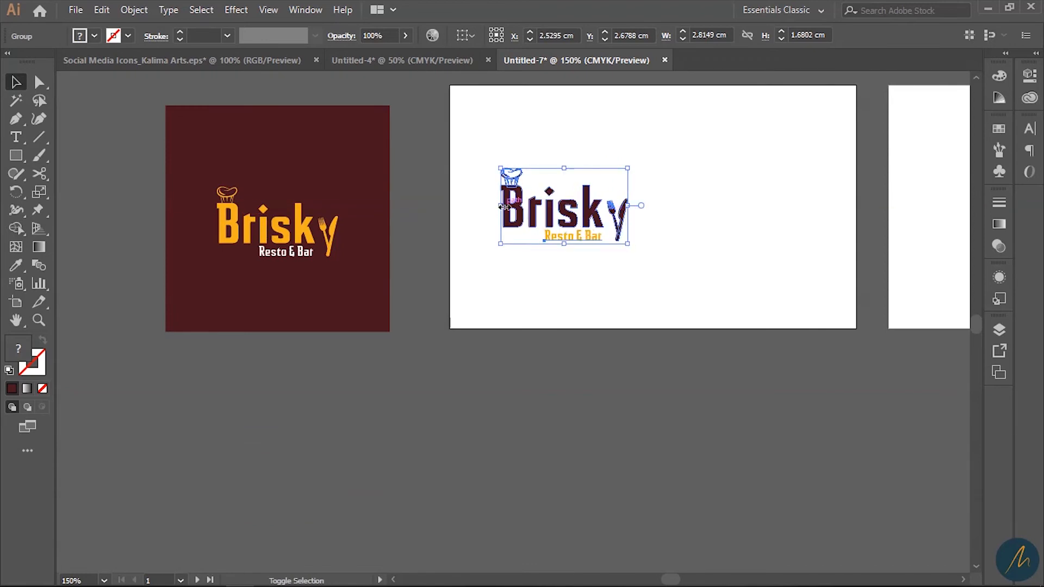
{"action": "left_click_drag", "start_coordinate": [500, 206], "coordinate": [495, 206]}
{"action": "left_click_drag", "start_coordinate": [630, 207], "coordinate": [625, 207]}
{"action": "key", "text": "z"}
{"action": "left_click_drag", "start_coordinate": [695, 284], "coordinate": [569, 363]}
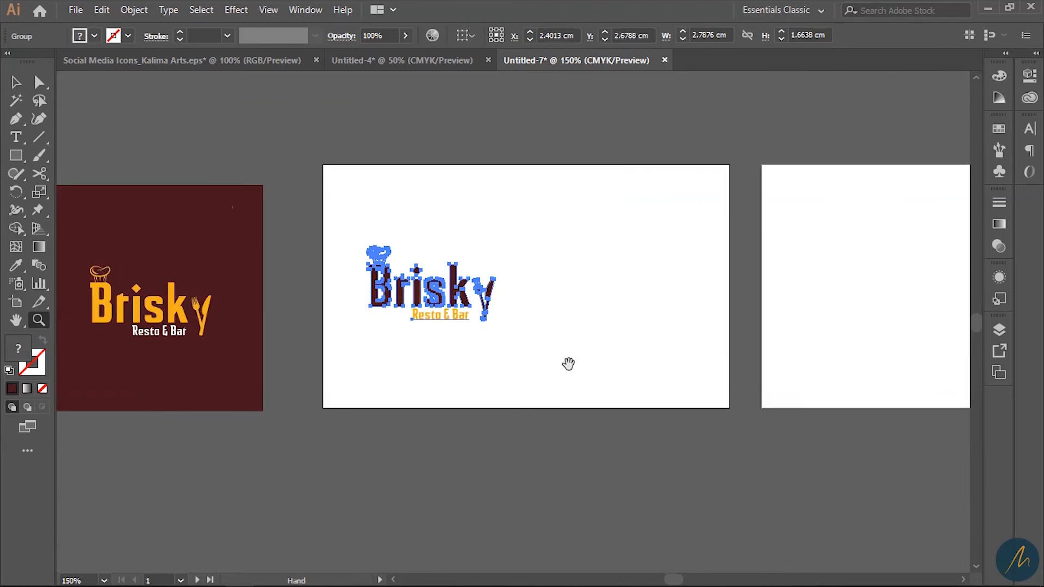
{"action": "left_click", "coordinate": [549, 308], "text": "ctrl"}
- Draw a thin vertical rectangle to the right of the logo as a divider line
{"action": "key", "text": "m"}
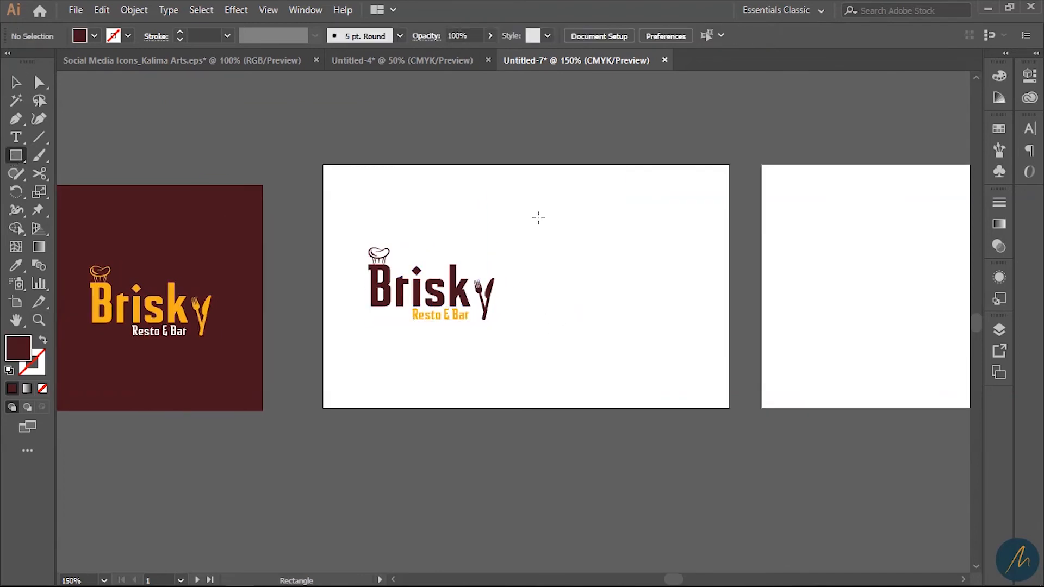
{"action": "left_click_drag", "start_coordinate": [529, 205], "coordinate": [529, 367]}
{"action": "key", "text": "z"}
{"action": "left_click", "coordinate": [515, 285]}
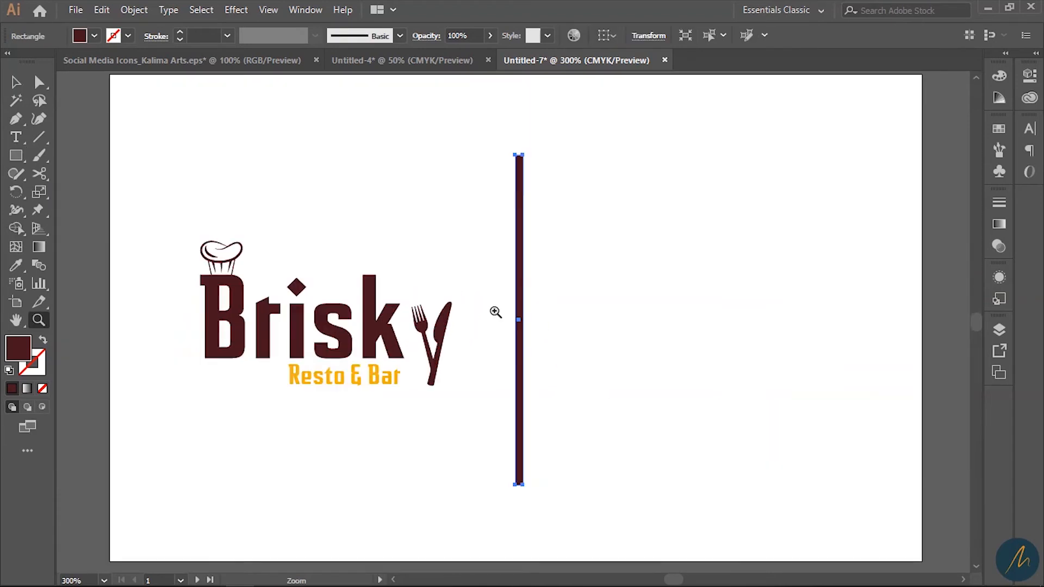
{"action": "left_click", "coordinate": [504, 340]}
{"action": "key", "text": "v"}
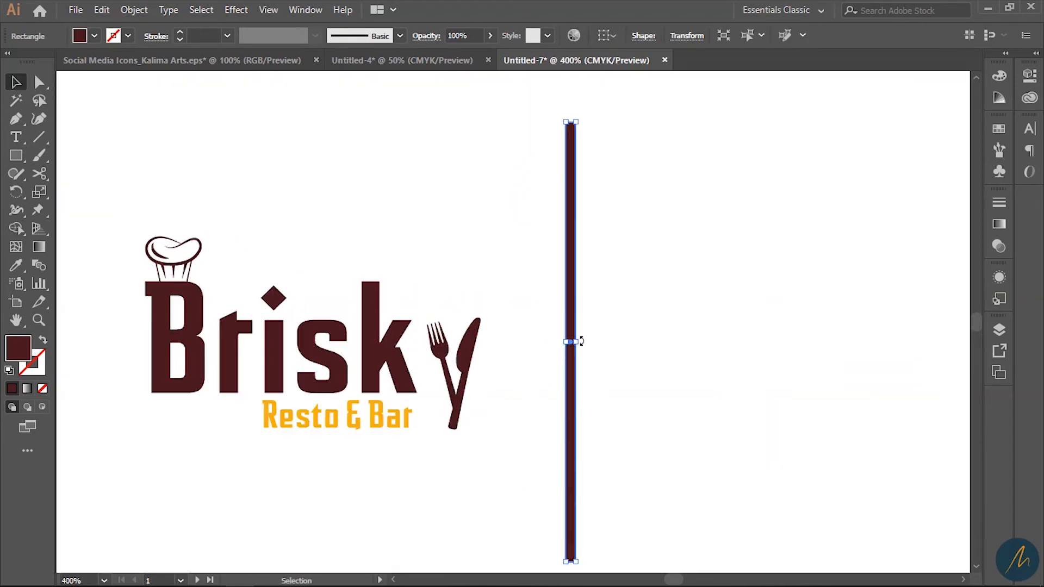
{"action": "left_click_drag", "start_coordinate": [581, 341], "coordinate": [574, 343]}
{"action": "left_click", "coordinate": [622, 349]}
- Nudge the divider slightly left and give it the orange of Resto & Bar
{"action": "key", "text": "z"}
{"action": "left_click", "coordinate": [564, 361], "text": "alt"}
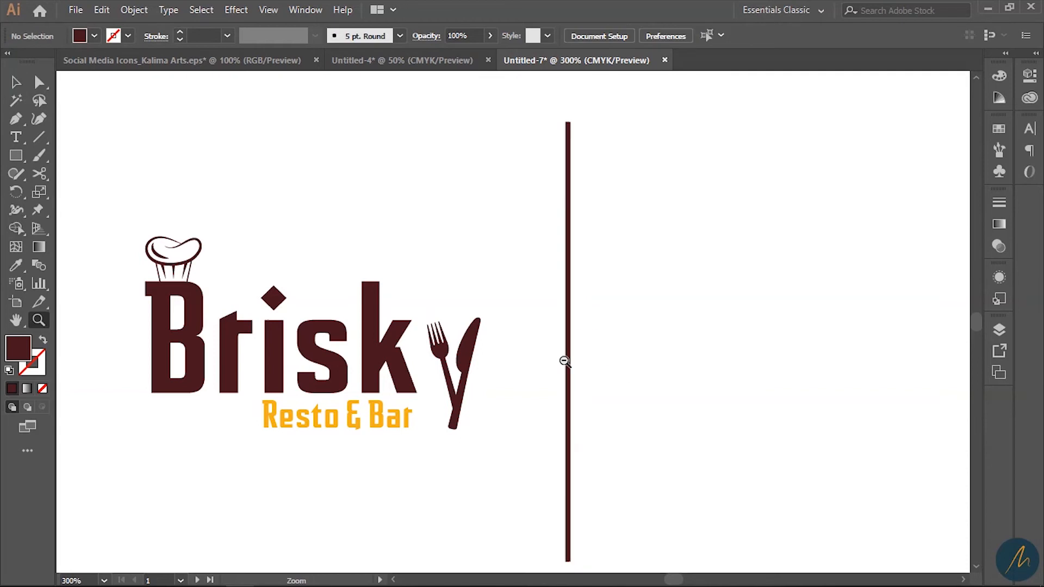
{"action": "left_click", "coordinate": [565, 361], "text": "alt"}
{"action": "scroll", "coordinate": [573, 384], "scroll_direction": "up", "scroll_amount": 1}
{"action": "key", "text": "v"}
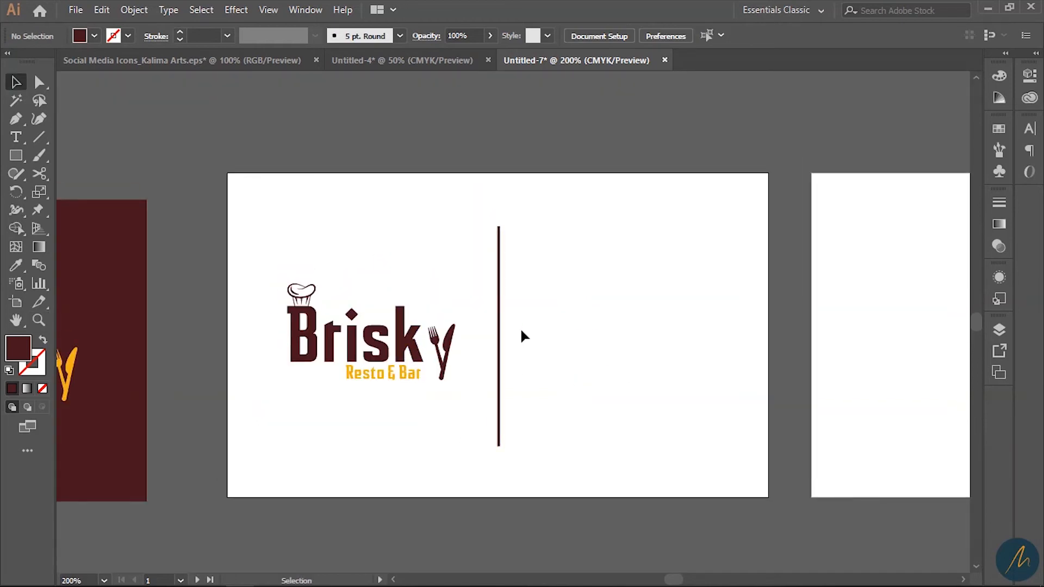
{"action": "left_click_drag", "start_coordinate": [498, 333], "coordinate": [496, 332]}
{"action": "key", "text": "i"}
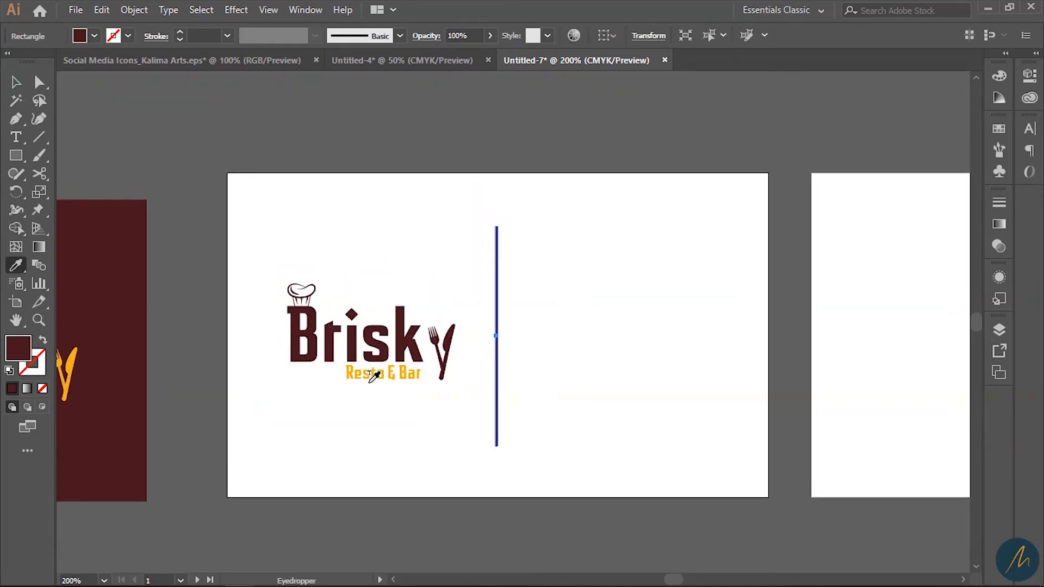
{"action": "left_click", "coordinate": [379, 374]}
{"action": "key", "text": "v"}
- Stretch the Brisky logo wider to about 3.02 × 1.80 cm, then select the divider
{"action": "left_click", "coordinate": [452, 354]}
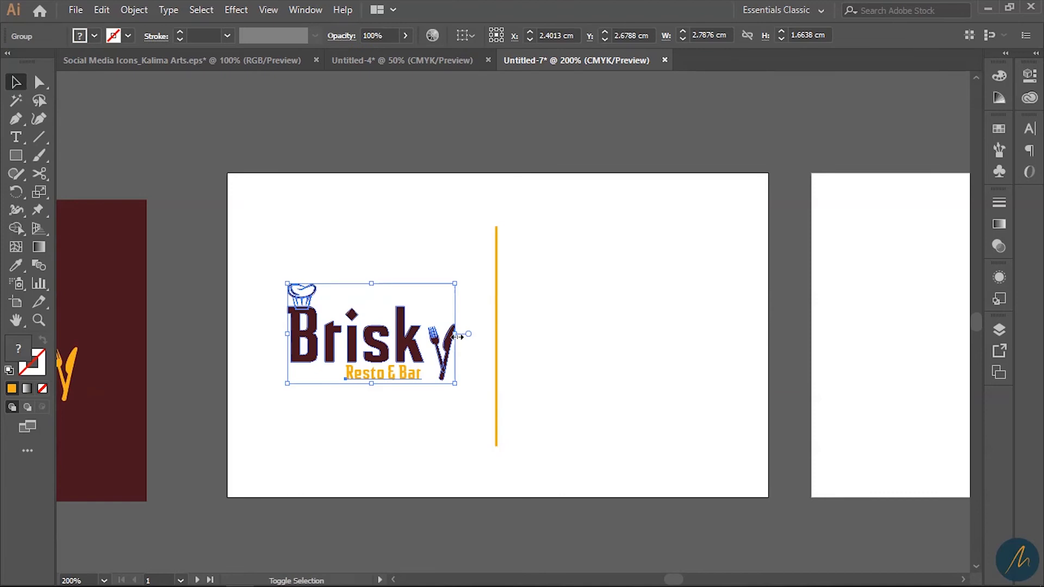
{"action": "left_click_drag", "start_coordinate": [457, 334], "coordinate": [503, 336]}
{"action": "left_click", "coordinate": [467, 375]}
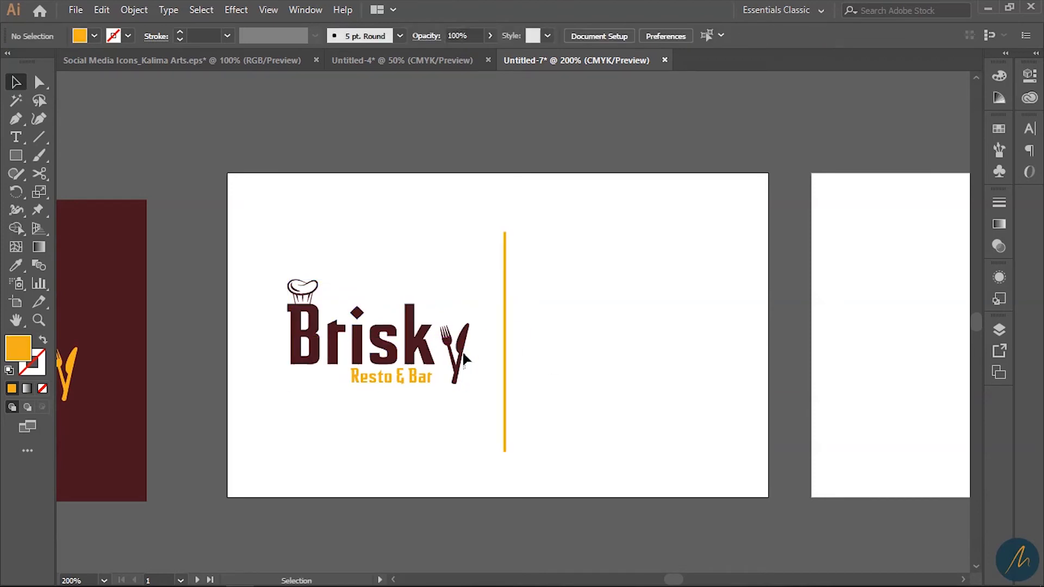
{"action": "left_click", "coordinate": [505, 450]}
- Shorten the orange divider by dragging its bottom anchor upward
{"action": "key", "text": "ctrl+space"}
{"action": "left_click", "coordinate": [506, 387], "text": "ctrl"}
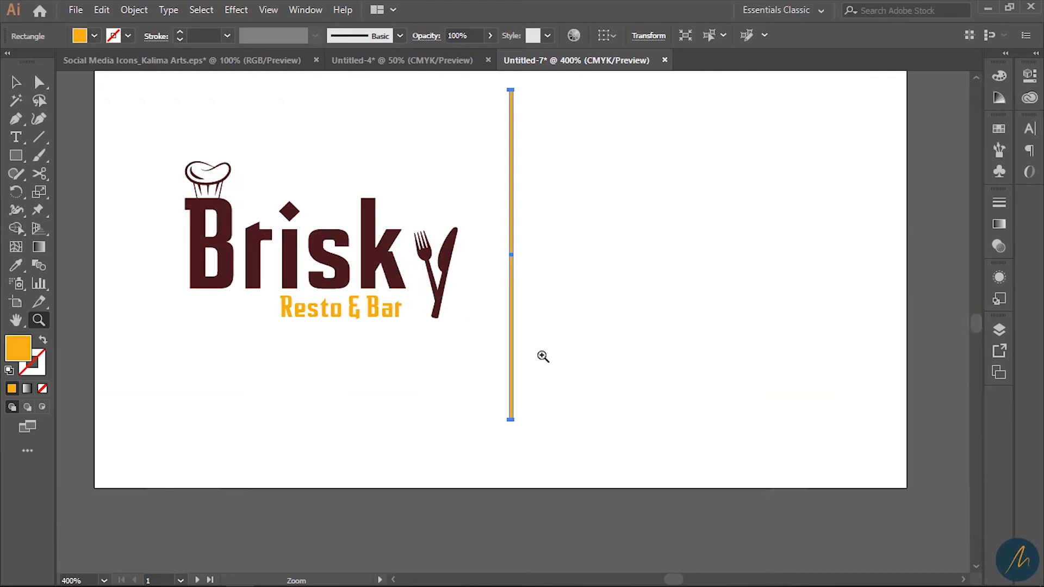
{"action": "left_click", "coordinate": [539, 354], "text": "ctrl"}
{"action": "left_click", "coordinate": [523, 354], "text": "ctrl"}
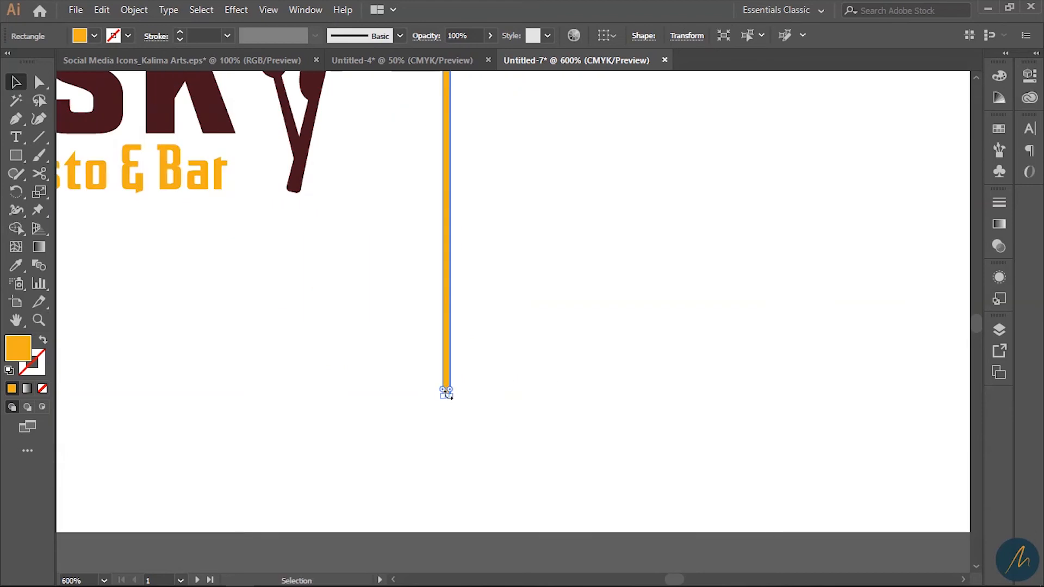
{"action": "left_click_drag", "start_coordinate": [447, 397], "coordinate": [446, 341]}
{"action": "key", "text": "ctrl+space"}
{"action": "left_click", "coordinate": [495, 308], "text": "ctrl+alt"}
{"action": "left_click", "coordinate": [494, 307], "text": "ctrl+alt"}
{"action": "left_click", "coordinate": [494, 308], "text": "ctrl+alt"}
{"action": "key", "text": "space"}
{"action": "left_click_drag", "start_coordinate": [527, 308], "coordinate": [510, 374]}
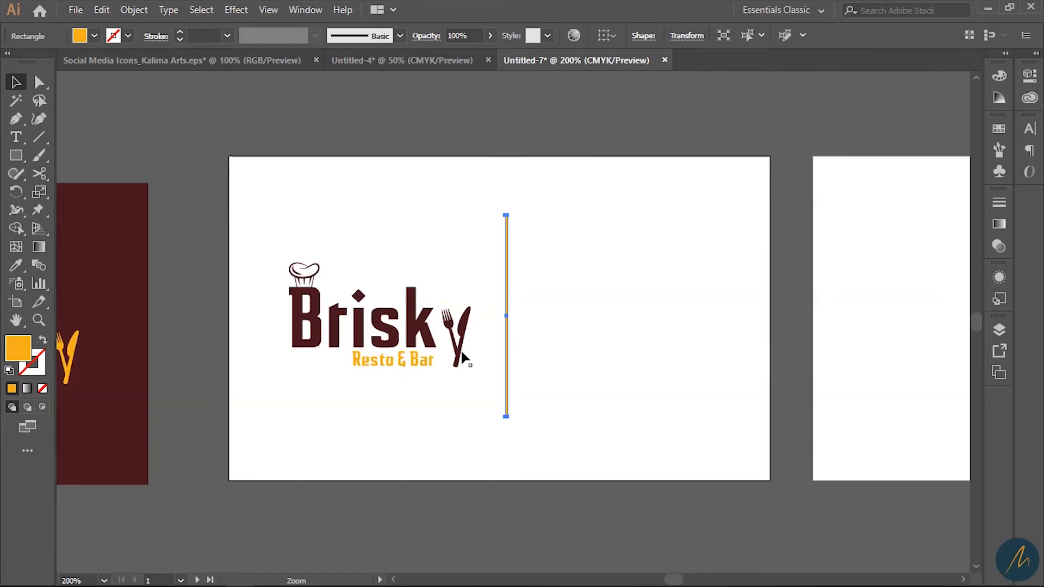
- Raise the logo and vertically centre it with the divider line
{"action": "left_click_drag", "start_coordinate": [456, 348], "coordinate": [456, 340]}
{"action": "left_click_drag", "start_coordinate": [555, 354], "coordinate": [331, 256]}
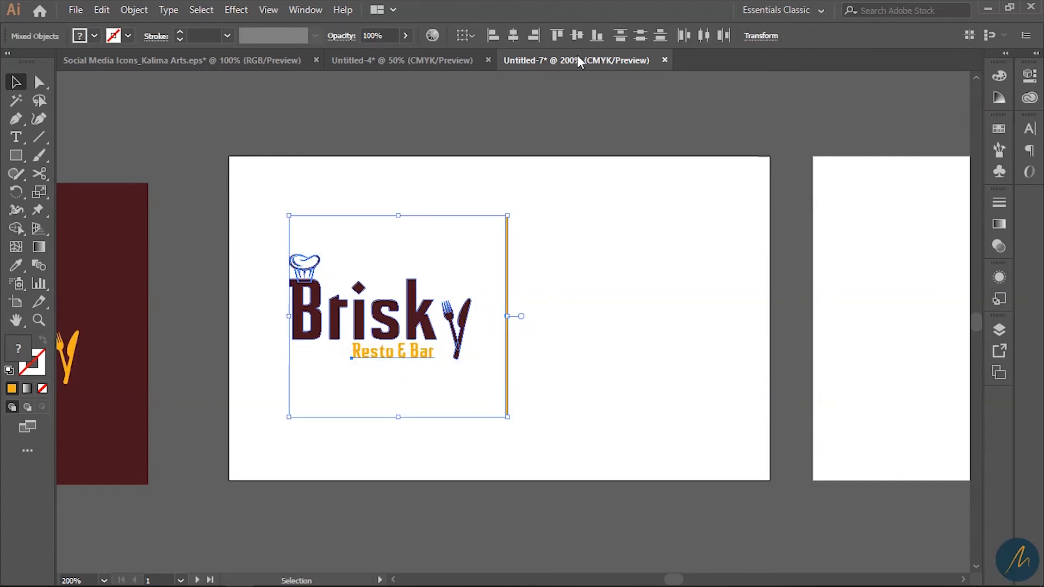
{"action": "left_click", "coordinate": [577, 36]}
{"action": "left_click", "coordinate": [557, 283]}
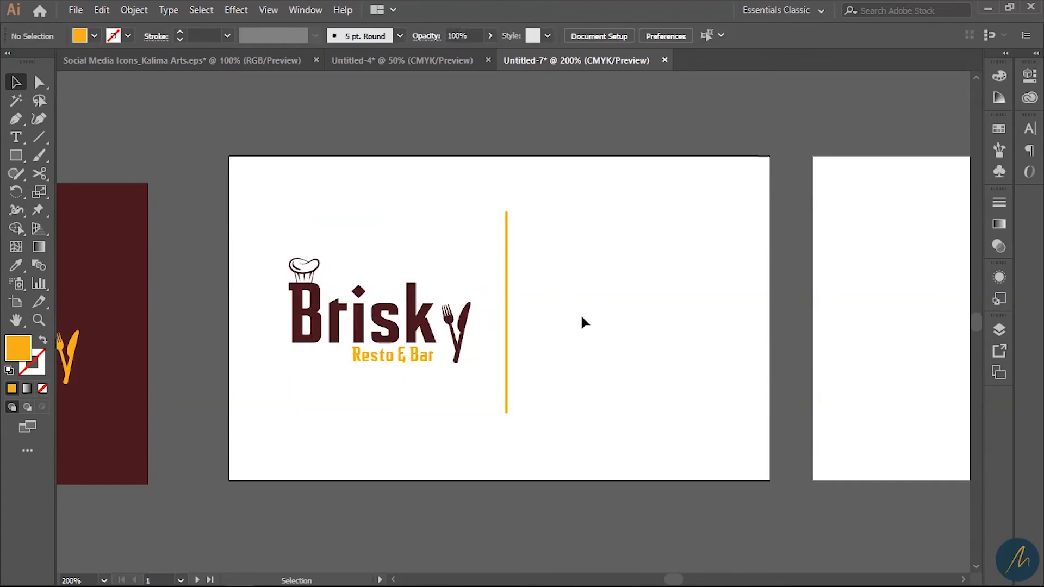
- Copy the chef's contact details from Notepad and return to the card
{"action": "left_click", "coordinate": [987, 8]}
{"action": "left_click", "coordinate": [383, 576]}
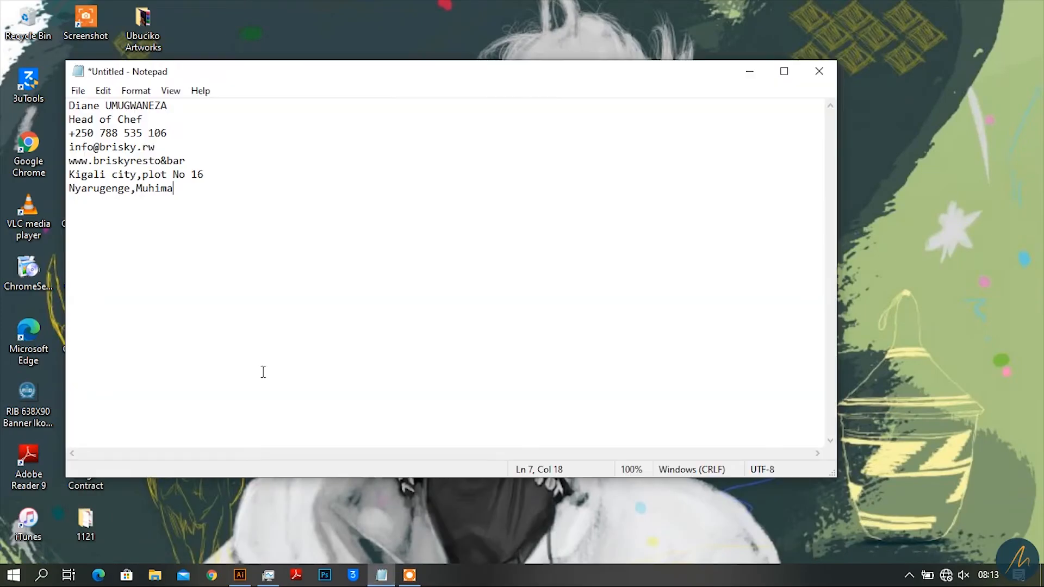
{"action": "key", "text": "ctrl+a"}
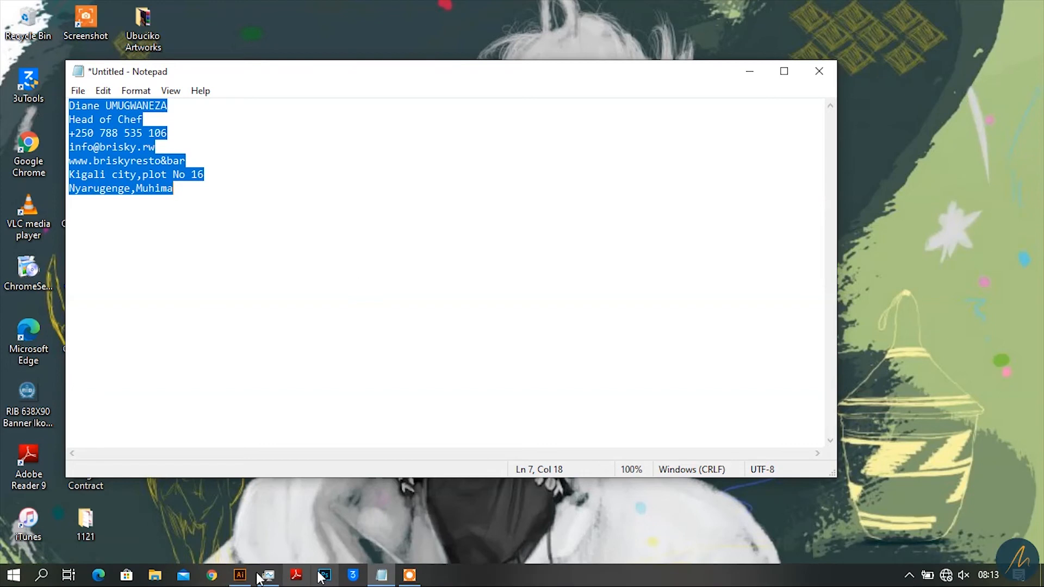
{"action": "left_click", "coordinate": [327, 578]}
{"action": "left_click_drag", "start_coordinate": [600, 414], "coordinate": [535, 279]}
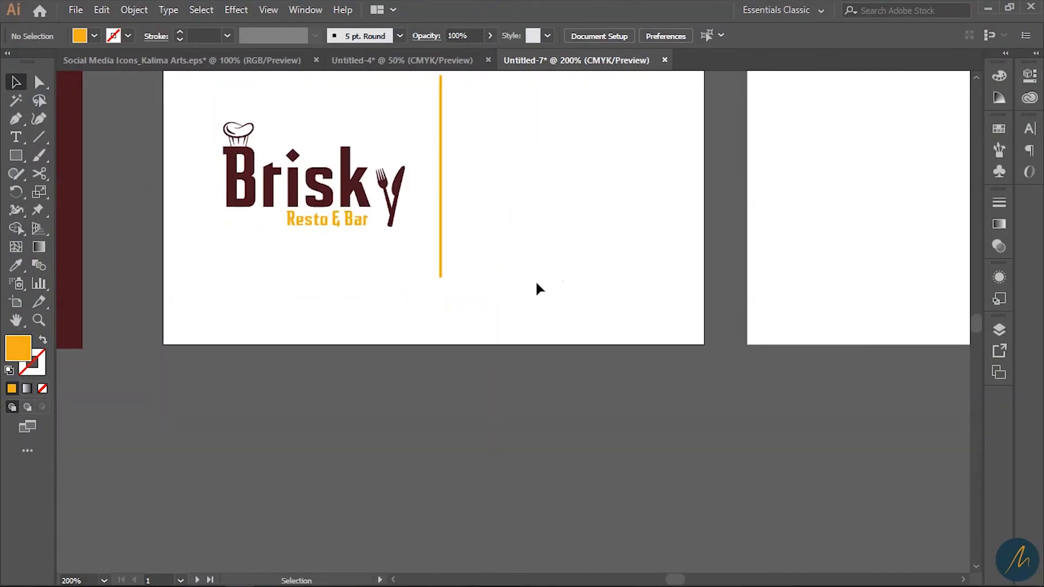
- Paste the chef's contact details into a new text area below the card
{"action": "key", "text": "t"}
{"action": "left_click_drag", "start_coordinate": [447, 394], "coordinate": [738, 553]}
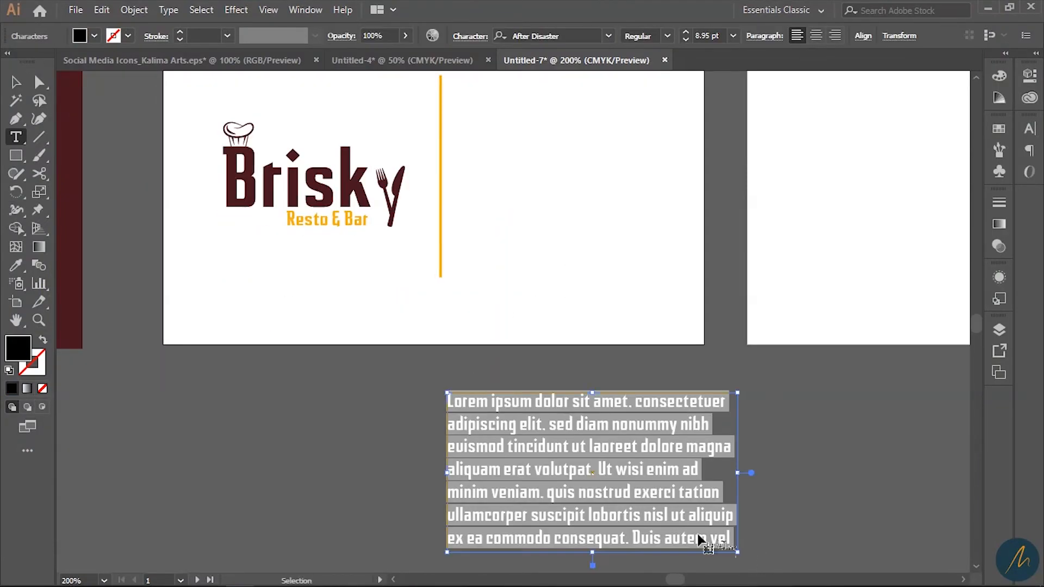
{"action": "key", "text": "ctrl+v"}
- Set all the contact text in Hartwell Regular
{"action": "key", "text": "ctrl+a"}
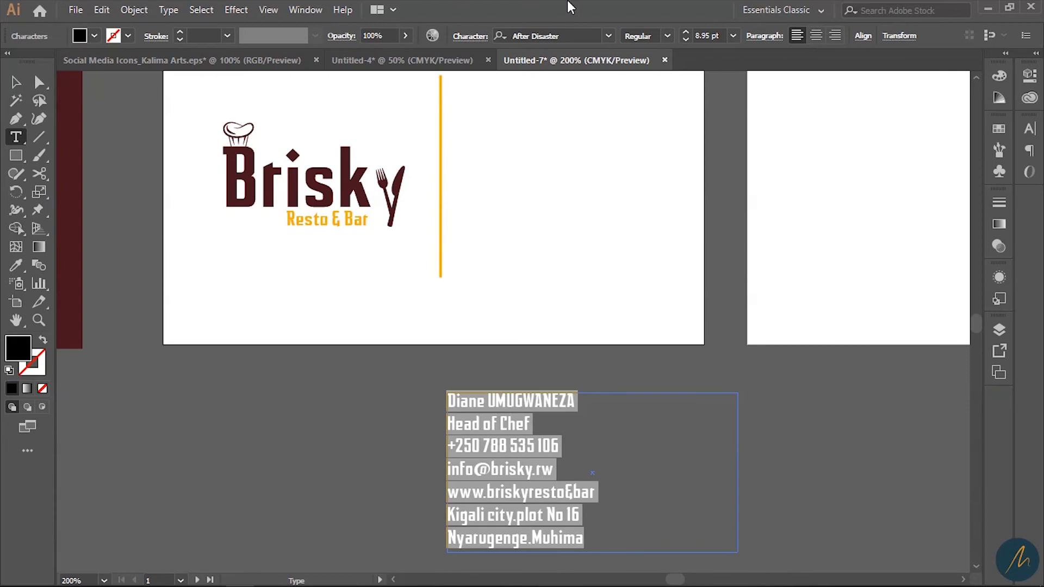
{"action": "left_click", "coordinate": [581, 31]}
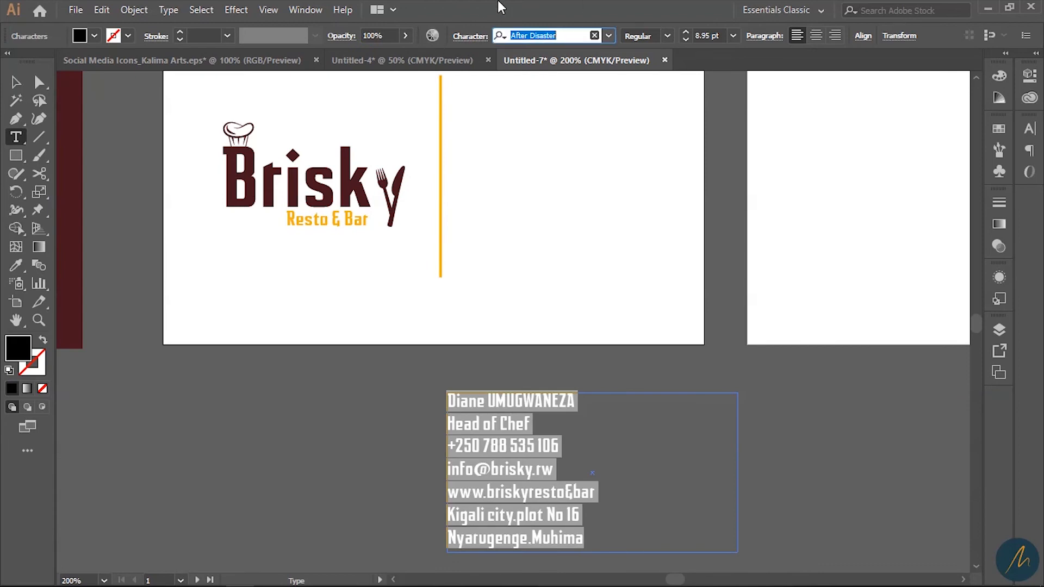
{"action": "type", "text": "hart"}
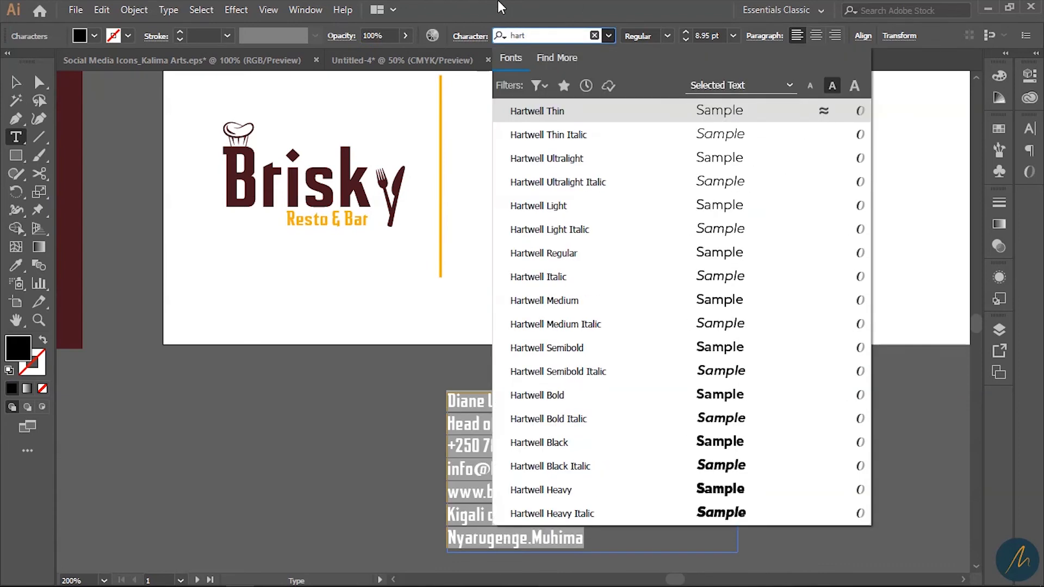
{"action": "left_click", "coordinate": [717, 254]}
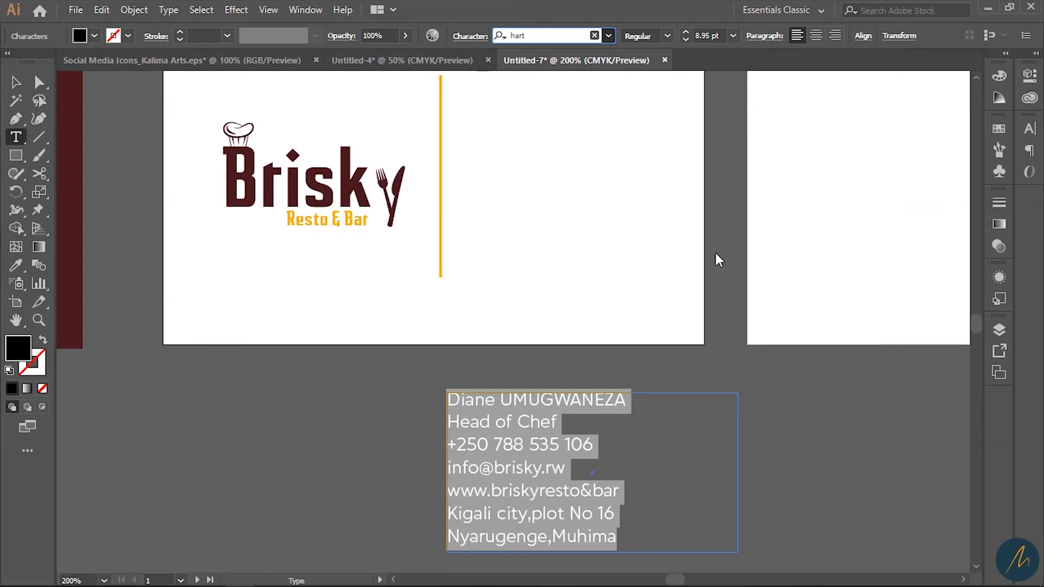
{"action": "left_click", "coordinate": [550, 465]}
{"action": "left_click_drag", "start_coordinate": [632, 399], "coordinate": [418, 398]}
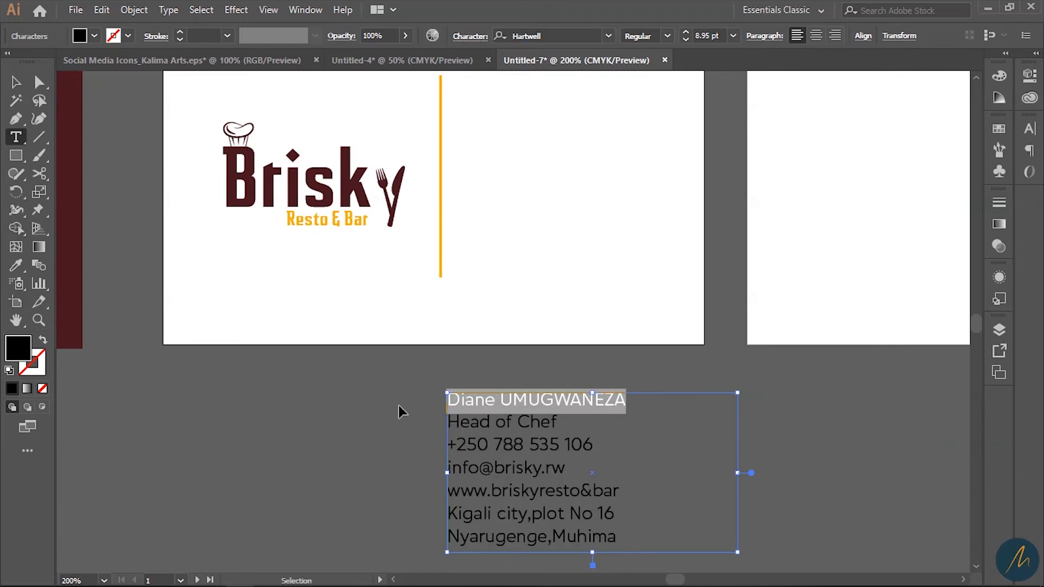
{"action": "left_click", "coordinate": [15, 82]}
{"action": "scroll", "coordinate": [505, 272], "scroll_direction": "up", "scroll_amount": 2}
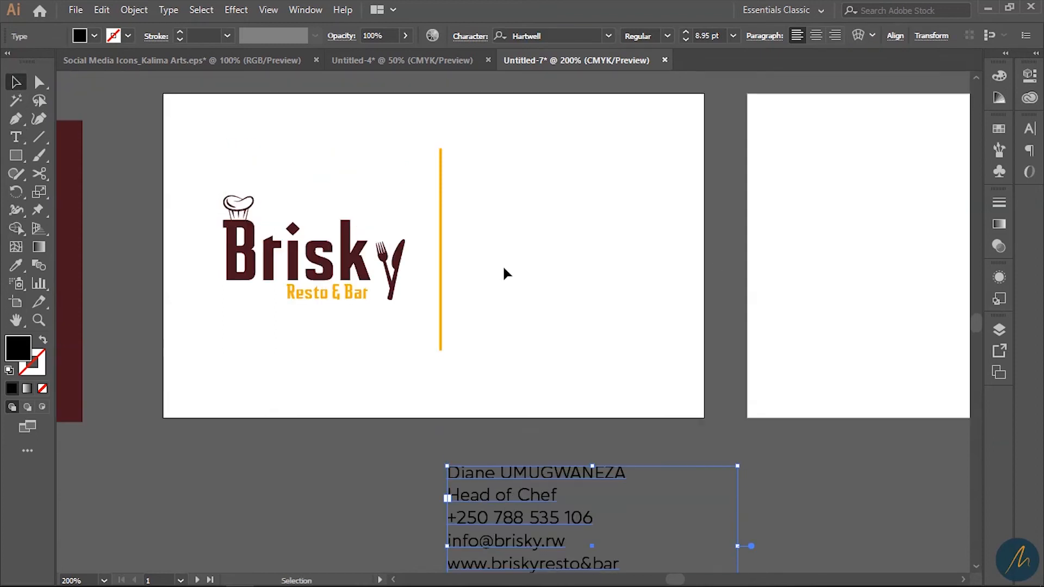
- Paste the chef's name as new text right of the divider and make it Semibold
{"action": "left_click", "coordinate": [16, 137]}
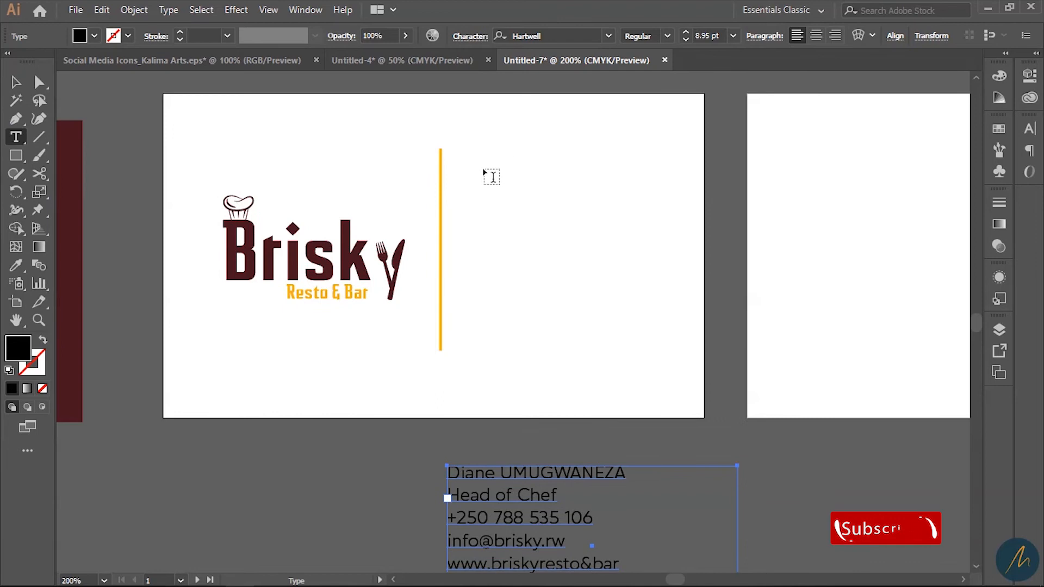
{"action": "left_click", "coordinate": [470, 173]}
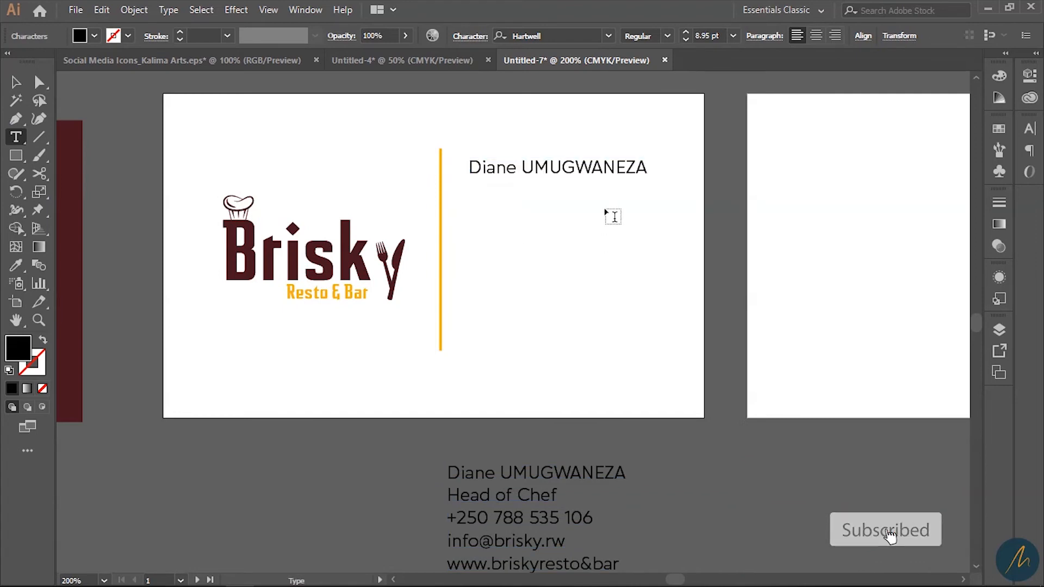
{"action": "left_click", "coordinate": [15, 81]}
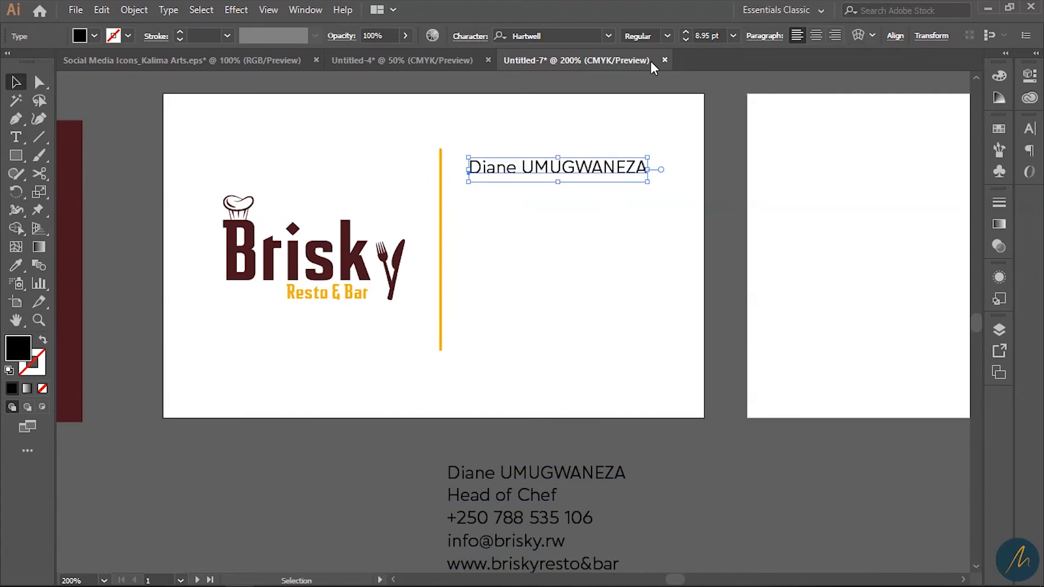
{"action": "left_click", "coordinate": [667, 36]}
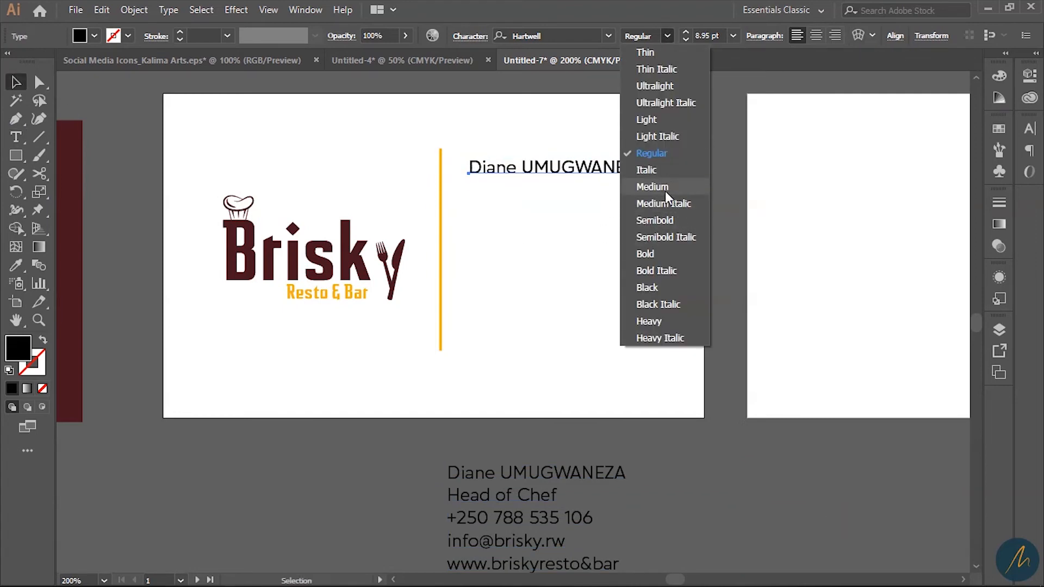
{"action": "left_click", "coordinate": [657, 220]}
- Colour the chef's surname orange like the divider and nudge the name into place
{"action": "key", "text": "t"}
{"action": "left_click", "coordinate": [535, 166]}
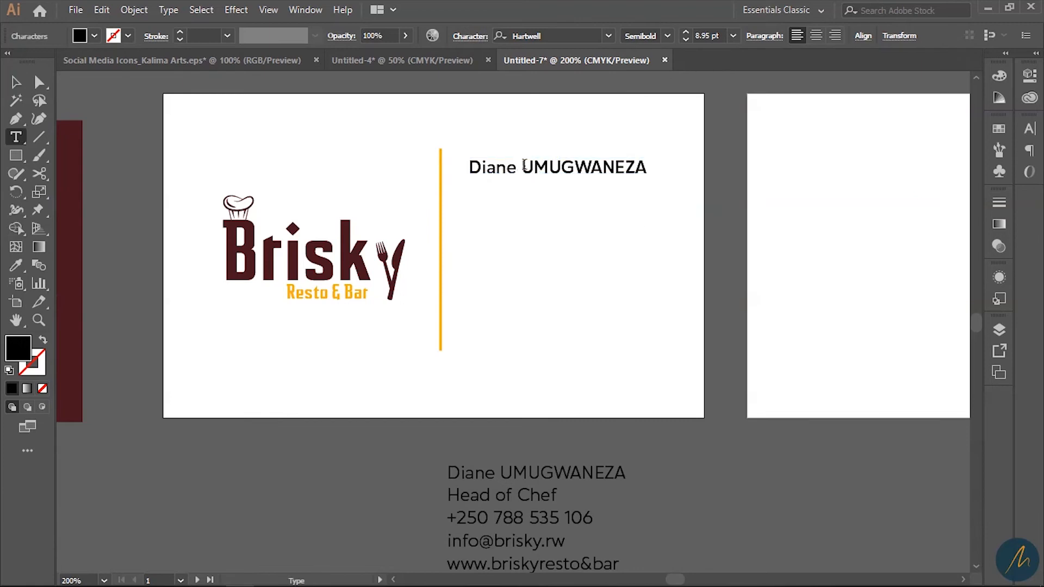
{"action": "double_click", "coordinate": [535, 167]}
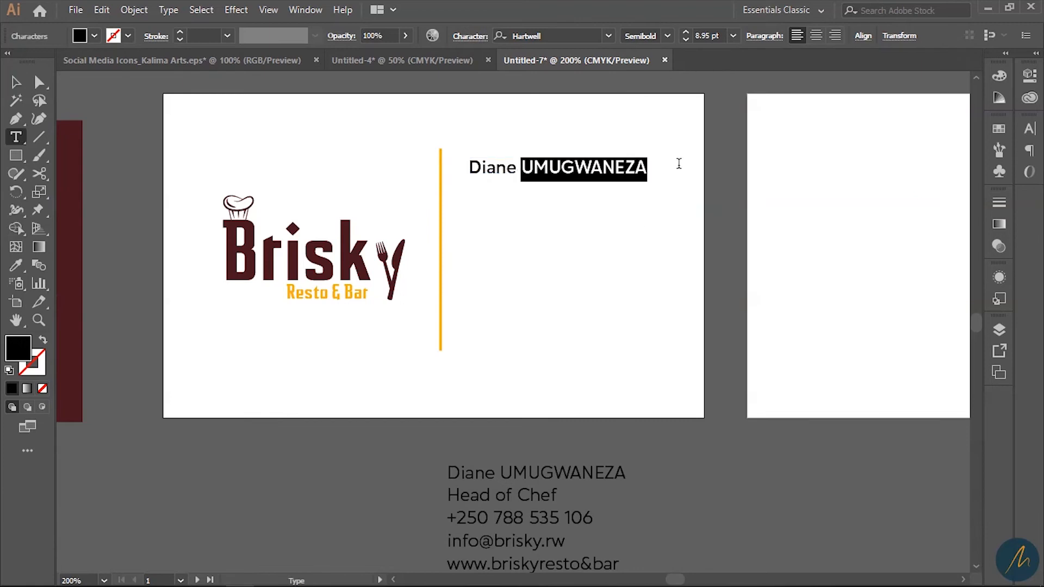
{"action": "left_click", "coordinate": [15, 264]}
{"action": "left_click", "coordinate": [441, 173]}
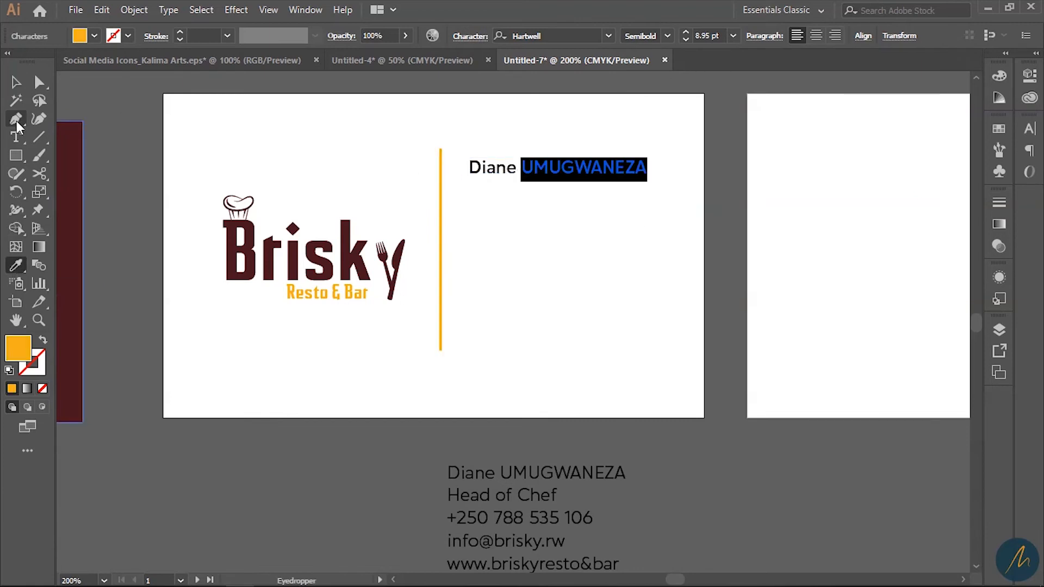
{"action": "left_click", "coordinate": [15, 83]}
{"action": "left_click_drag", "start_coordinate": [518, 167], "coordinate": [586, 174]}
{"action": "left_click", "coordinate": [568, 225]}
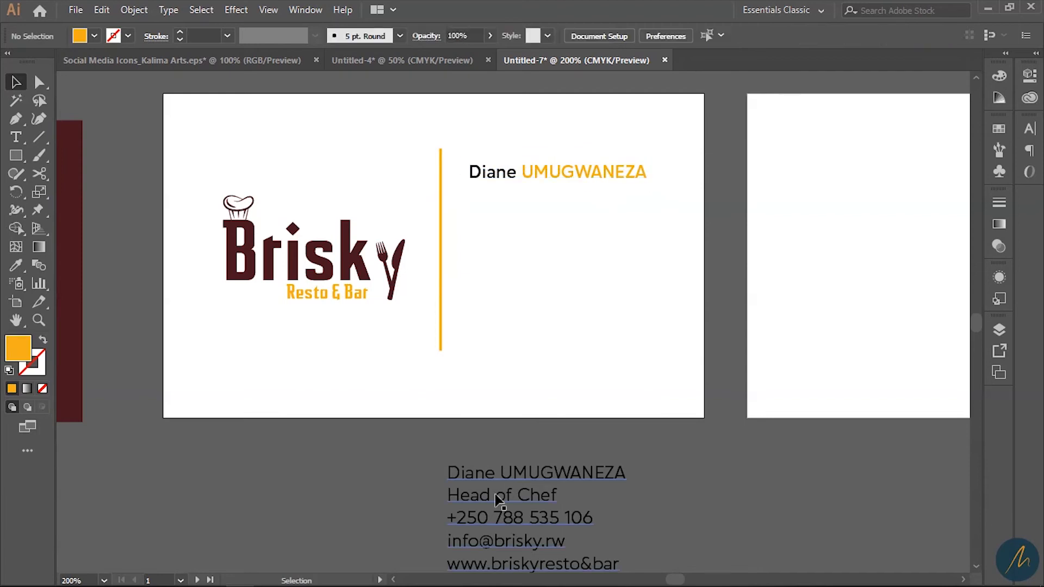
- Add a 'Head of Chef' title line below the name at 7 pt
{"action": "double_click", "coordinate": [573, 492]}
{"action": "triple_click", "coordinate": [565, 493]}
{"action": "key", "text": "ctrl+c"}
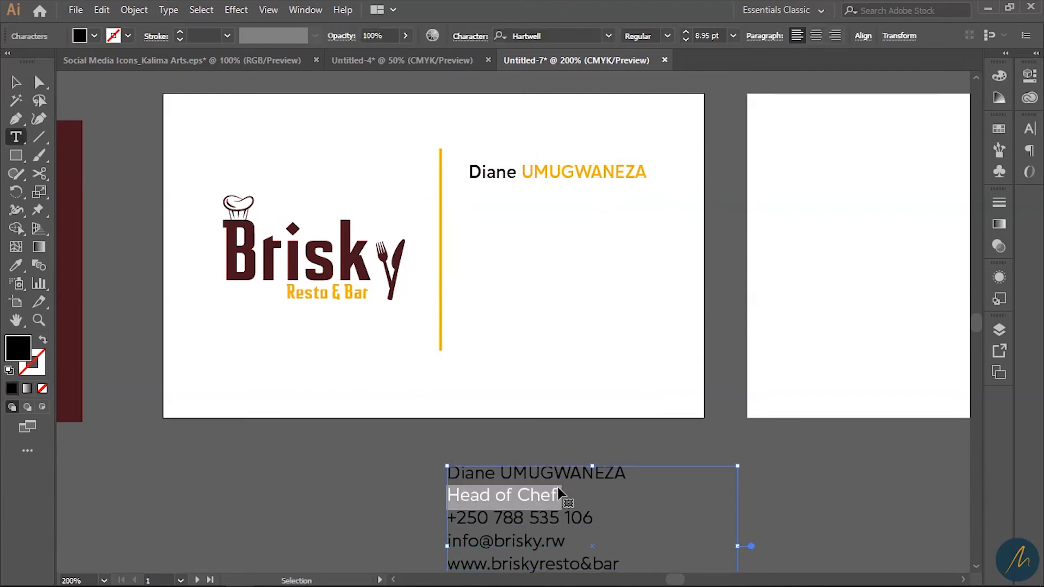
{"action": "left_click", "coordinate": [15, 82]}
{"action": "left_click_drag", "start_coordinate": [489, 168], "coordinate": [495, 202]}
{"action": "double_click", "coordinate": [495, 201]}
{"action": "key", "text": "ctrl+a"}
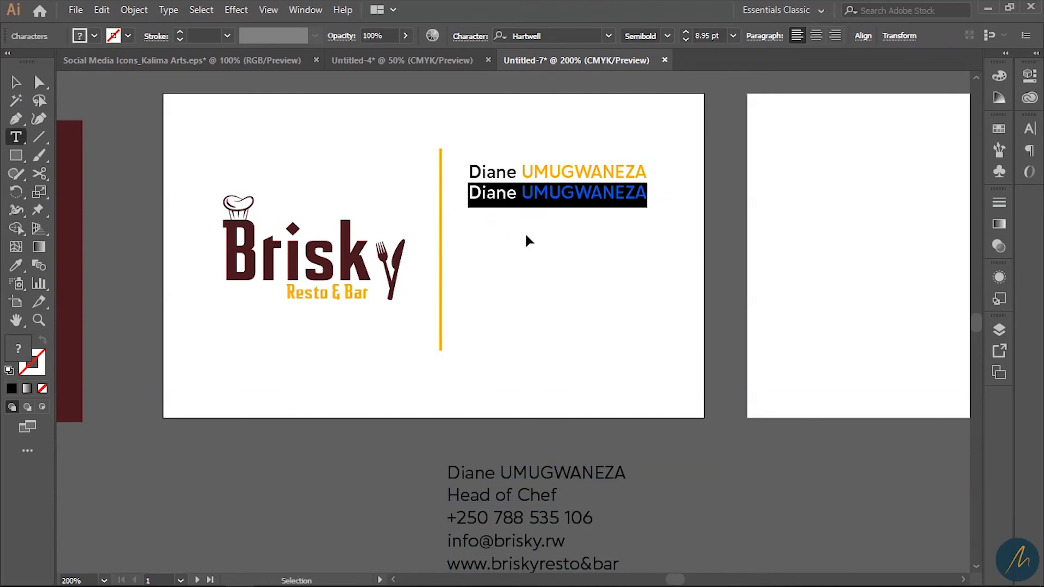
{"action": "key", "text": "ctrl+v"}
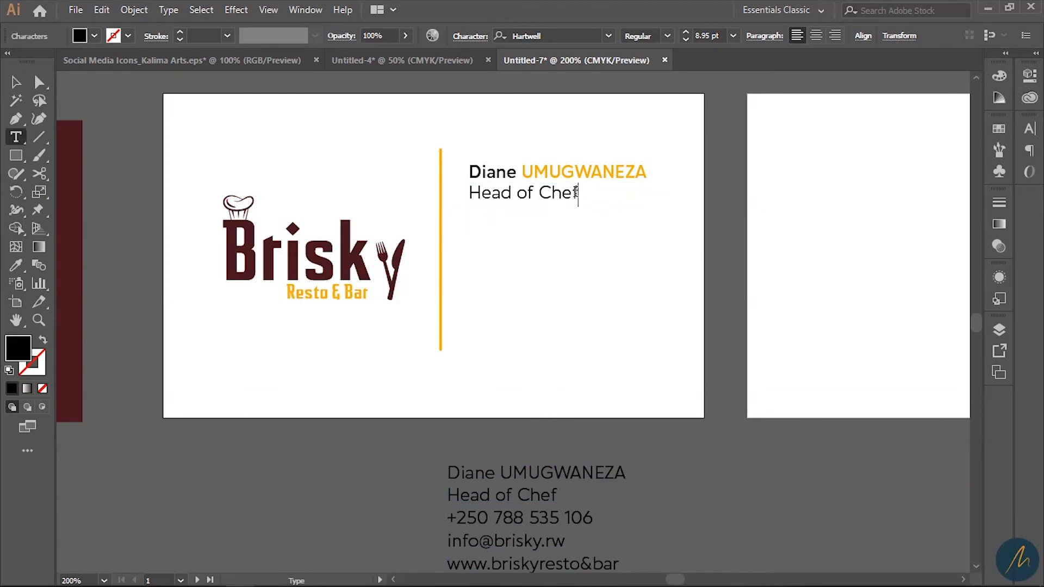
{"action": "key", "text": "ctrl+a"}
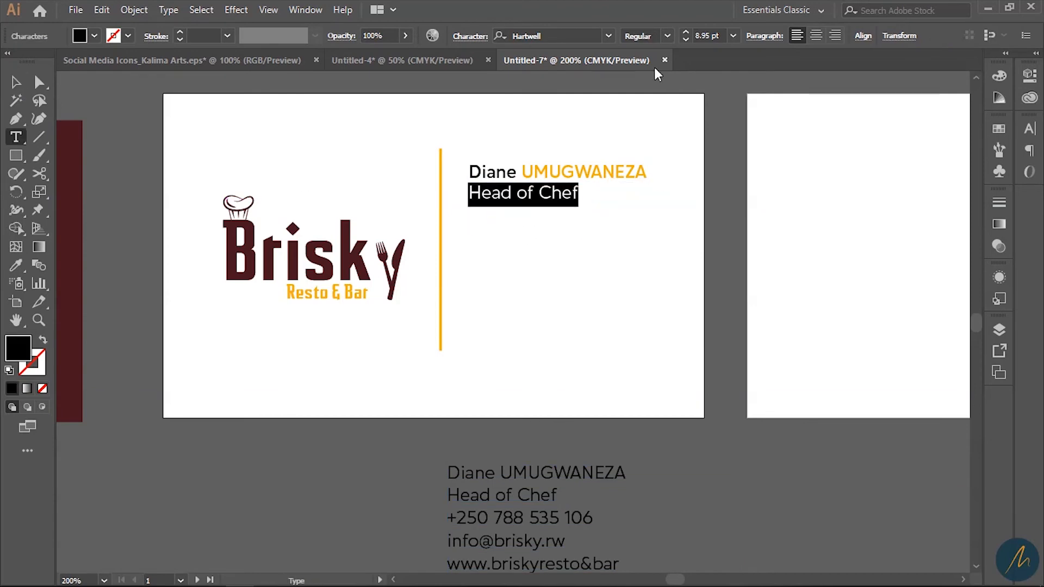
{"action": "left_click", "coordinate": [685, 39]}
{"action": "left_click", "coordinate": [685, 39]}
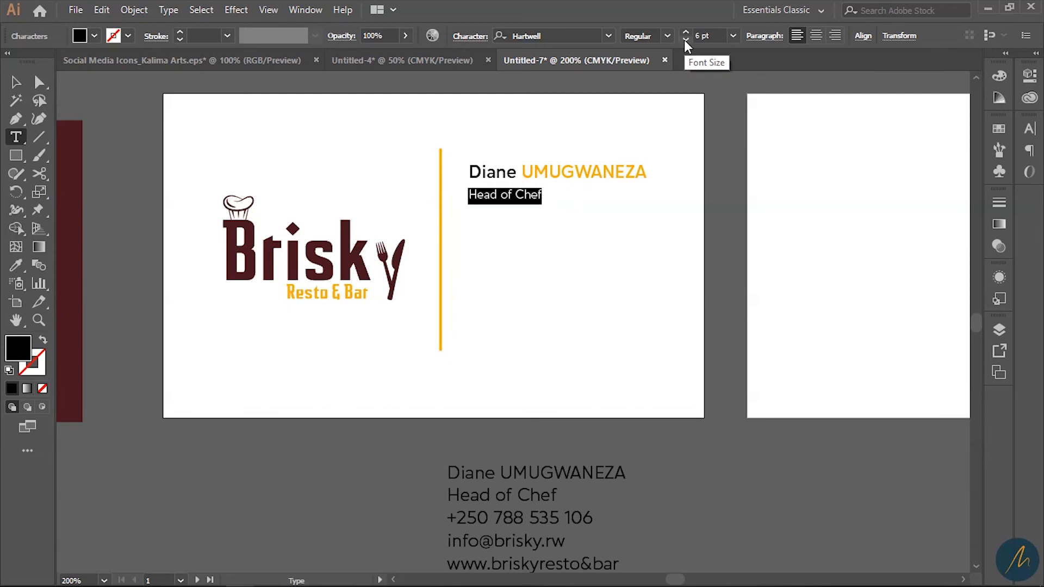
{"action": "left_click", "coordinate": [15, 82]}
- Select the name and title lines together with the logo in view
{"action": "key", "text": "z"}
{"action": "left_click", "coordinate": [583, 279]}
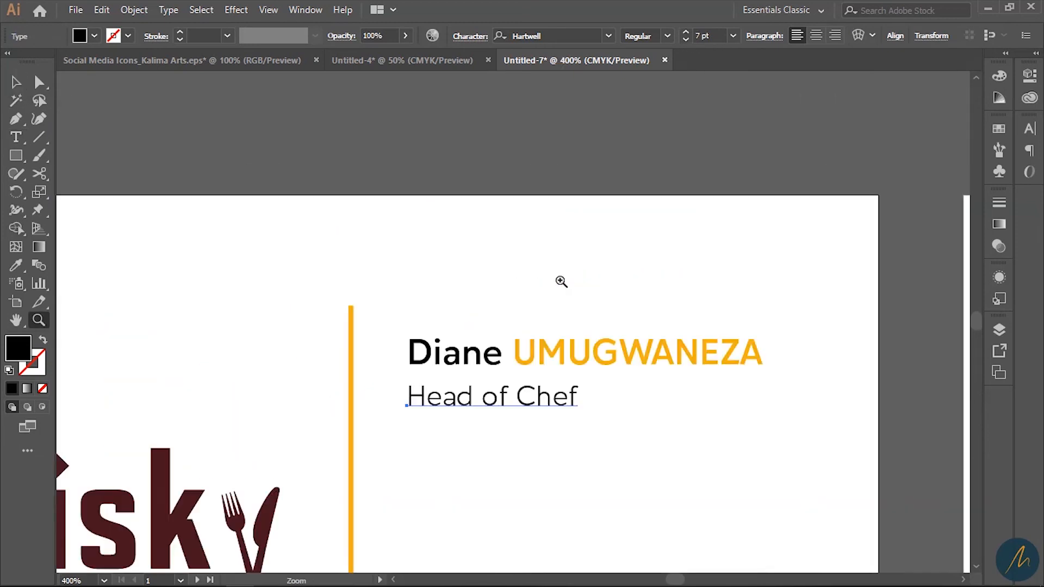
{"action": "key", "text": "i"}
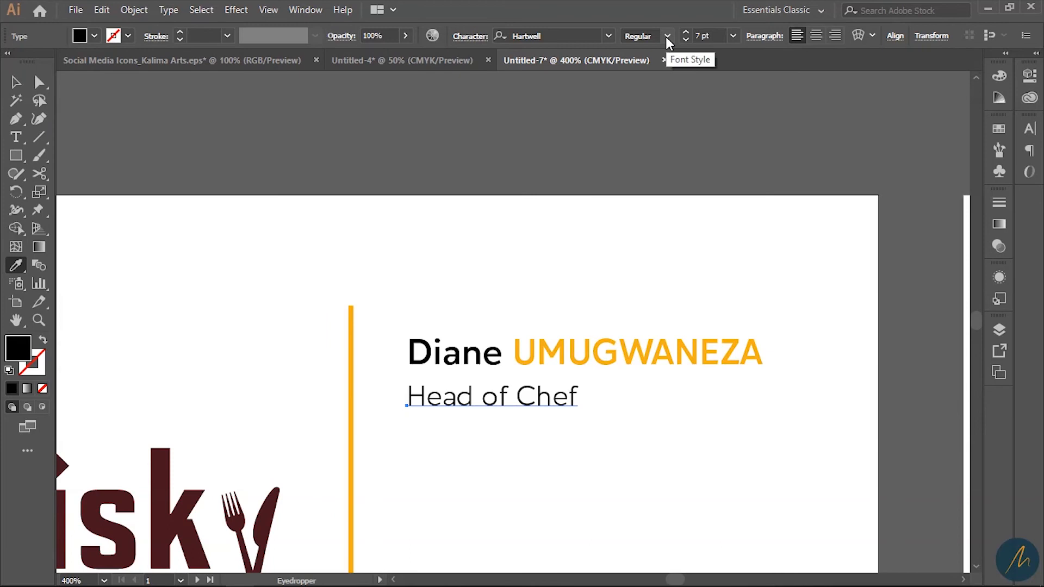
{"action": "left_click", "coordinate": [15, 82]}
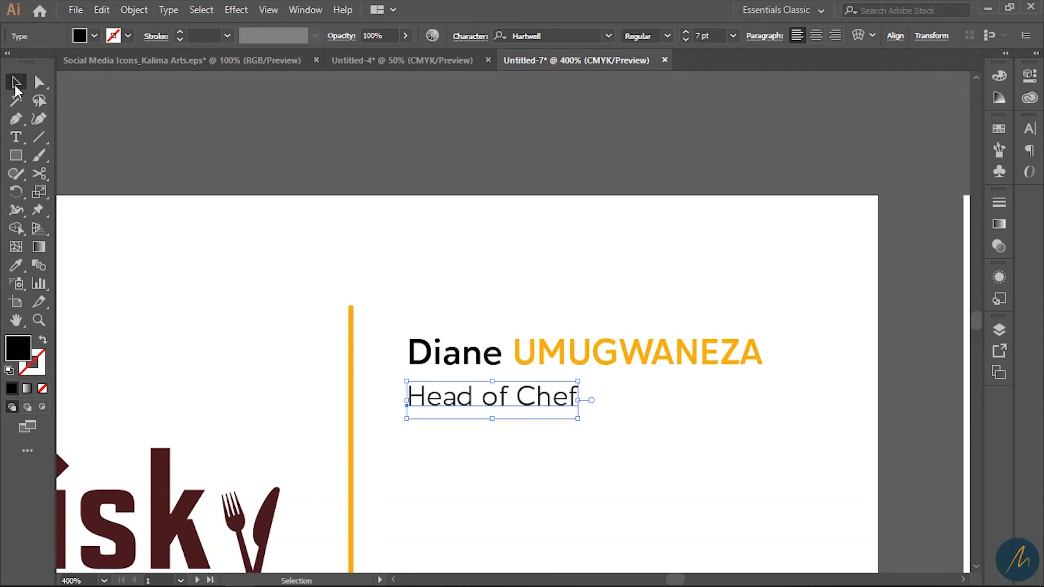
{"action": "left_click", "coordinate": [622, 477]}
{"action": "left_click_drag", "start_coordinate": [698, 488], "coordinate": [407, 346]}
{"action": "key", "text": "z"}
{"action": "left_click", "coordinate": [510, 394], "text": "alt"}
{"action": "left_click_drag", "start_coordinate": [511, 399], "coordinate": [534, 303]}
- Colour the chef's first name with the logo's maroon using the Eyedropper
{"action": "key", "text": "v"}
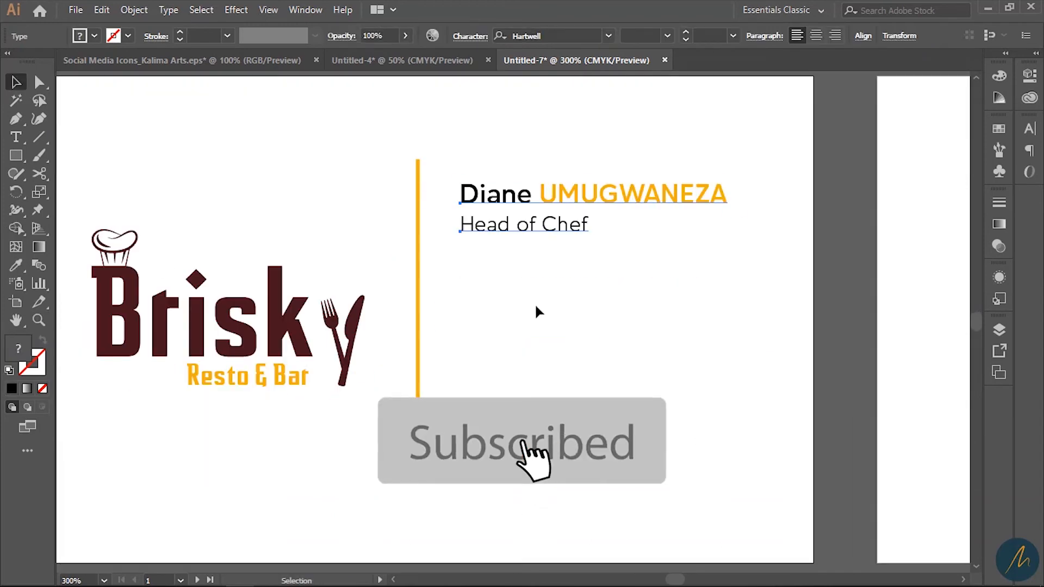
{"action": "left_click", "coordinate": [534, 303]}
{"action": "double_click", "coordinate": [525, 203]}
{"action": "left_click_drag", "start_coordinate": [531, 194], "coordinate": [459, 200]}
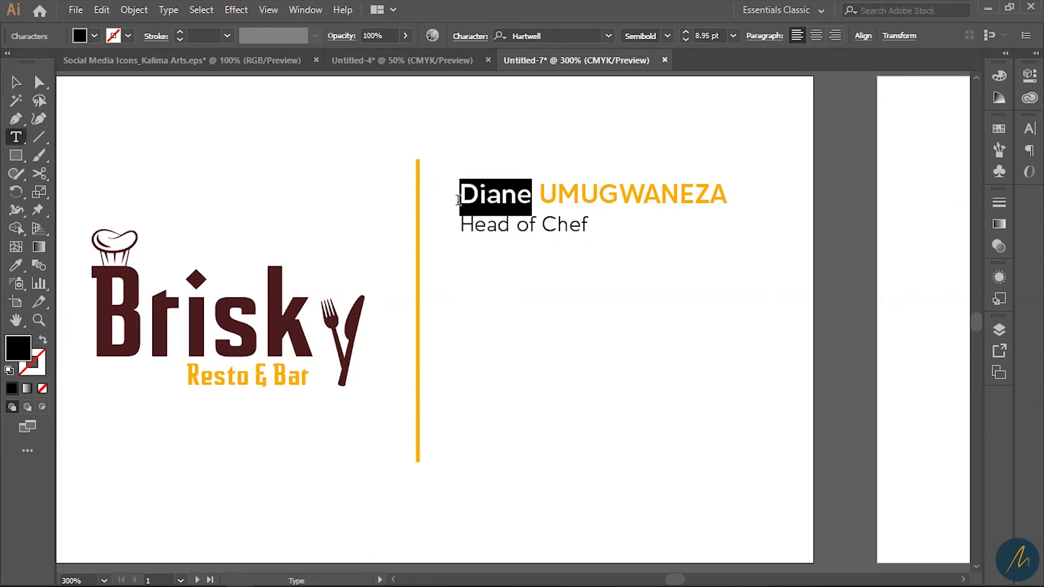
{"action": "left_click", "coordinate": [15, 265]}
{"action": "left_click", "coordinate": [111, 277]}
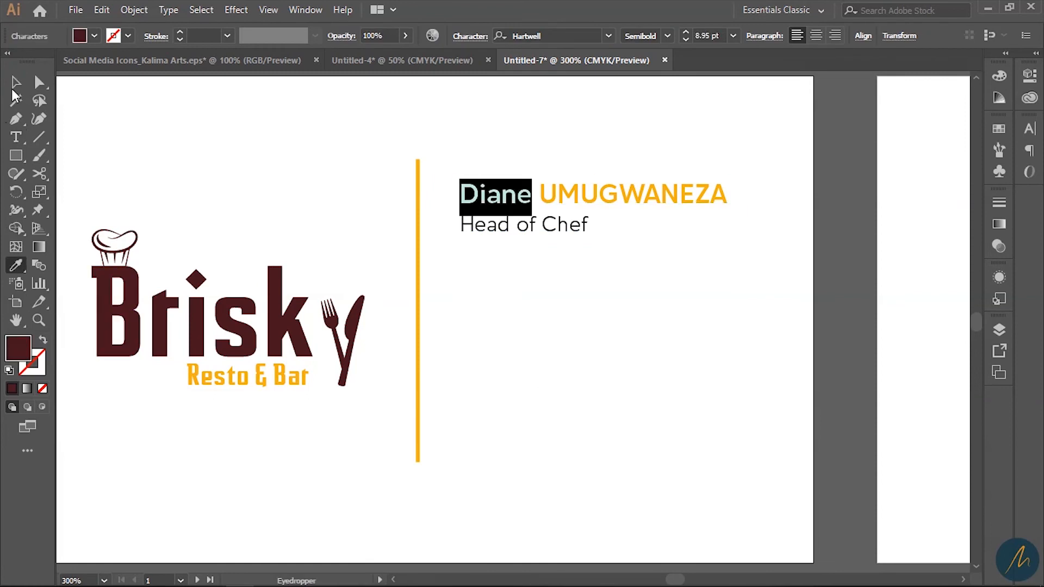
{"action": "left_click", "coordinate": [15, 81]}
- Apply the same logo maroon to the Head of Chef title, then select the name-and-title block
{"action": "left_click", "coordinate": [16, 137]}
{"action": "left_click_drag", "start_coordinate": [537, 224], "coordinate": [2, 223]}
{"action": "left_click", "coordinate": [15, 266]}
{"action": "left_click", "coordinate": [112, 277]}
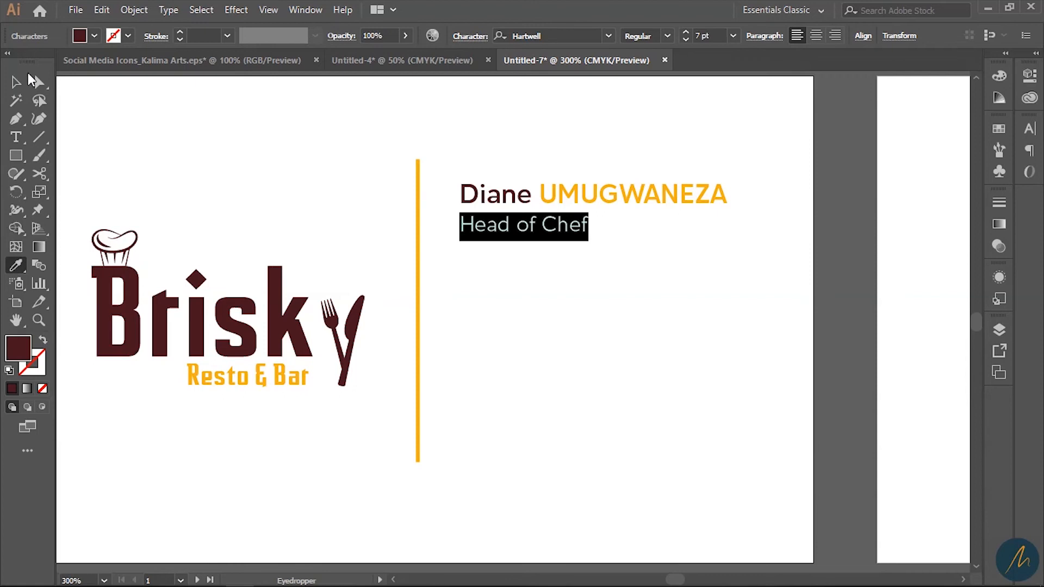
{"action": "left_click", "coordinate": [15, 82]}
{"action": "left_click", "coordinate": [586, 297]}
{"action": "key", "text": "z"}
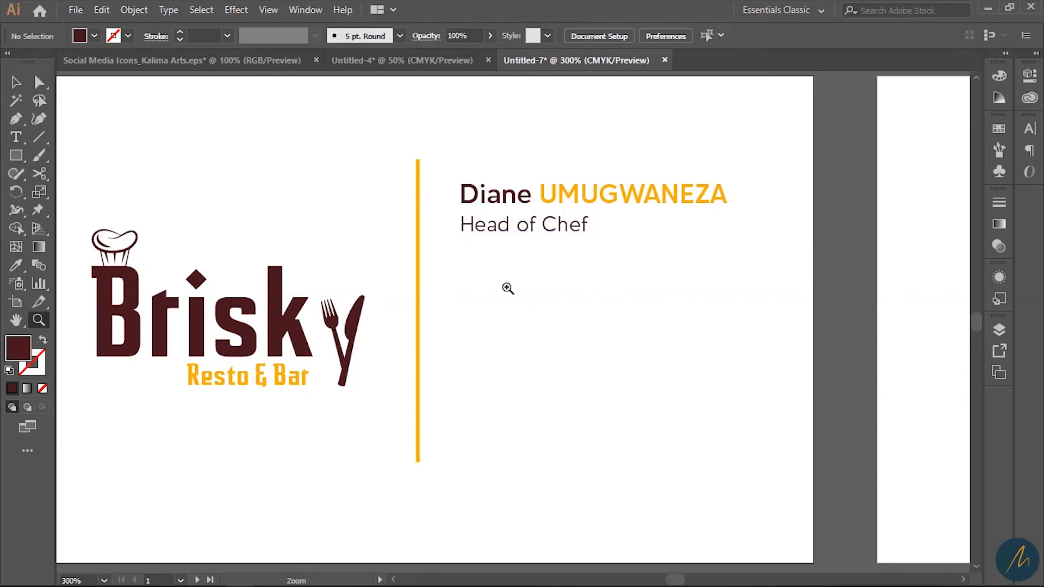
{"action": "key", "text": "v"}
{"action": "left_click", "coordinate": [491, 202]}
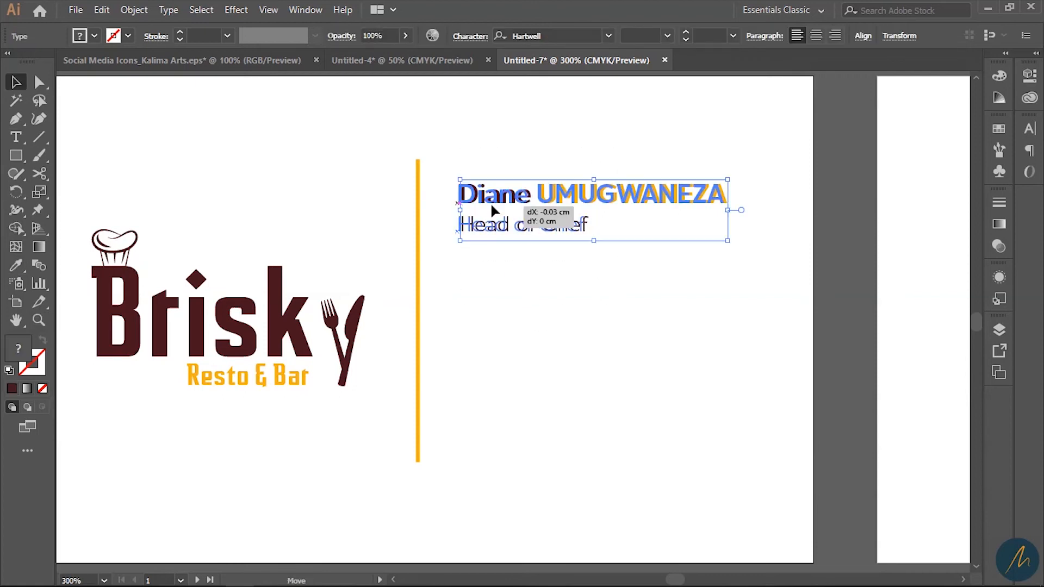
- Draw a short line under Head of Chef, give it a maroon stroke and nudge it up
{"action": "left_click", "coordinate": [40, 140]}
{"action": "left_click_drag", "start_coordinate": [453, 248], "coordinate": [504, 248]}
{"action": "left_click", "coordinate": [16, 265]}
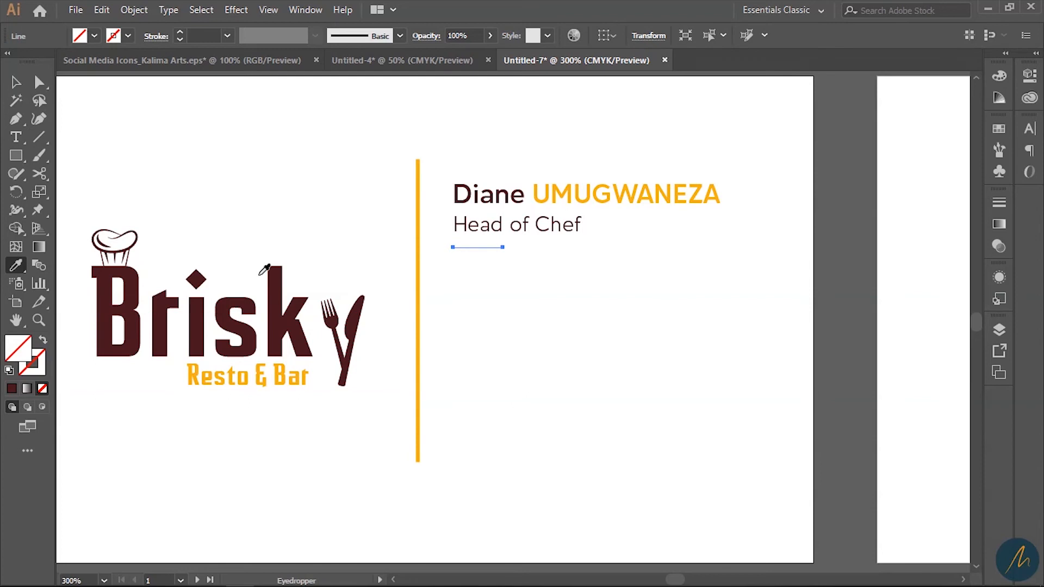
{"action": "left_click", "coordinate": [198, 309]}
{"action": "left_click", "coordinate": [334, 382]}
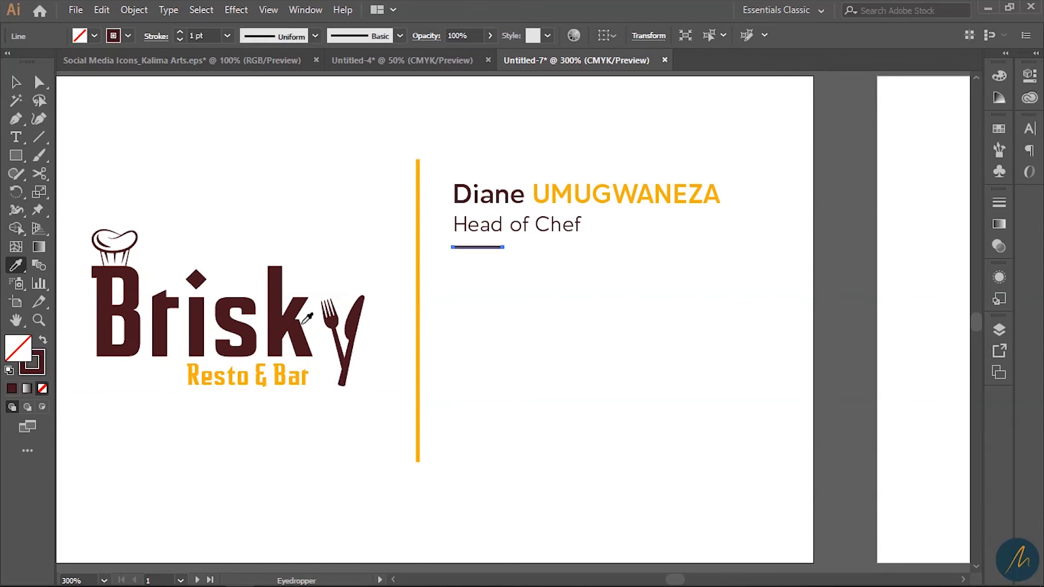
{"action": "key", "text": "Up"}
{"action": "key", "text": "Up"}
{"action": "key", "text": "Up"}
{"action": "key", "text": "Up"}
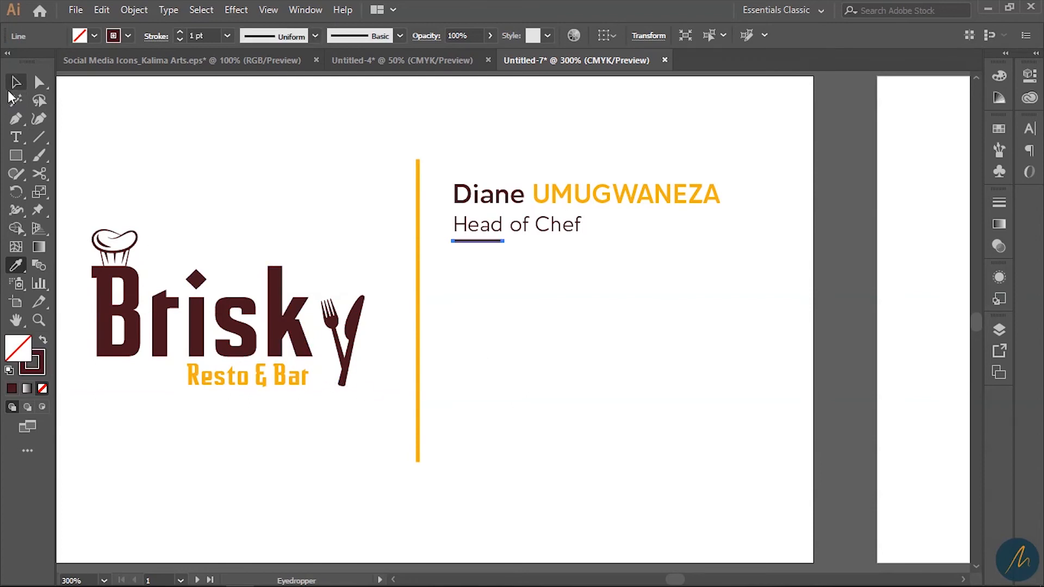
- Shift the name, title and underline slightly left together, then zoom to check the underline
{"action": "left_click", "coordinate": [15, 81]}
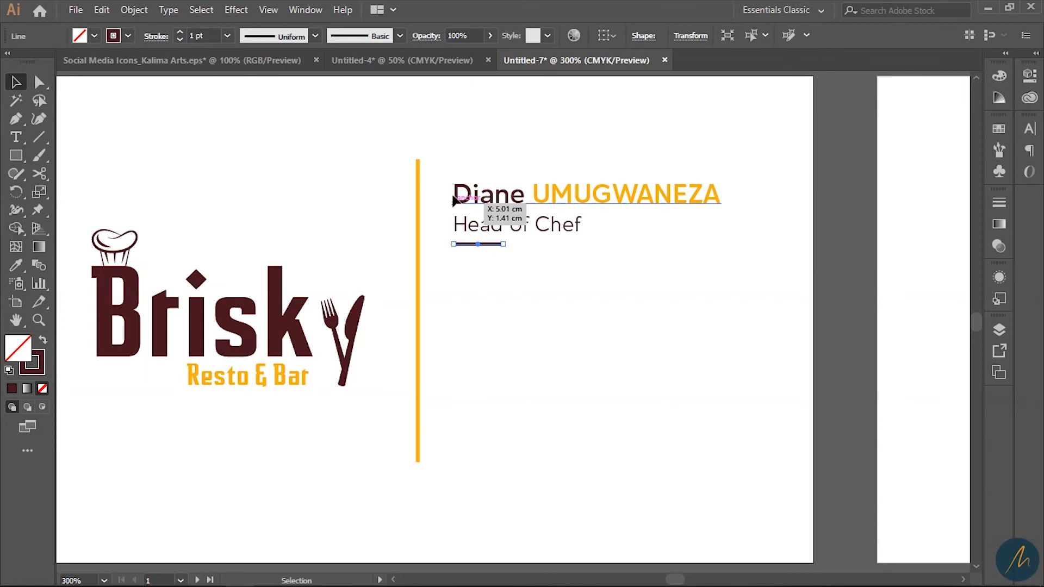
{"action": "left_click_drag", "start_coordinate": [454, 164], "coordinate": [531, 297]}
{"action": "left_click_drag", "start_coordinate": [480, 230], "coordinate": [479, 229]}
{"action": "left_click", "coordinate": [514, 324]}
{"action": "key", "text": "z"}
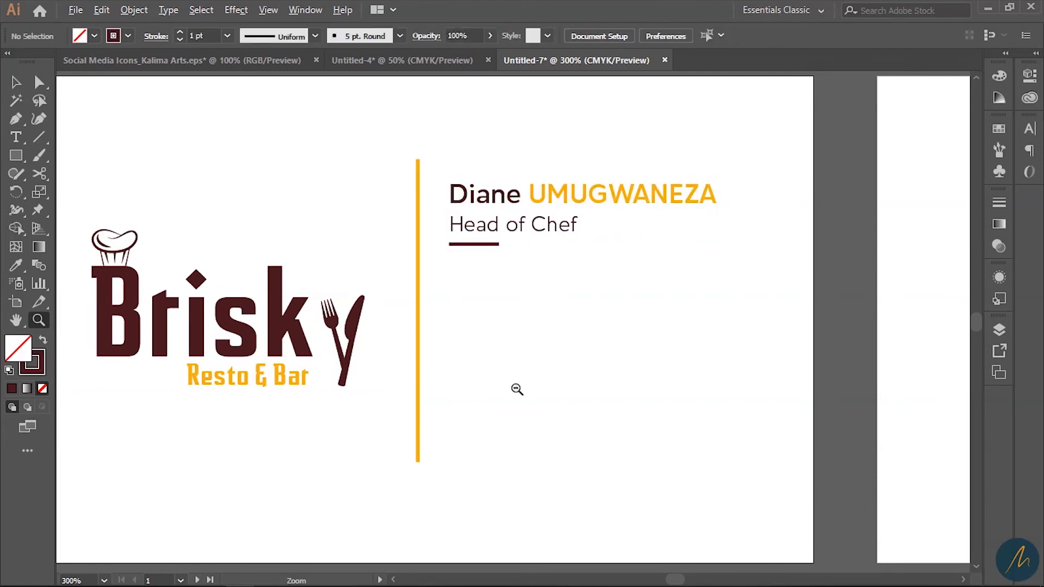
{"action": "left_click", "coordinate": [518, 391]}
{"action": "left_click", "coordinate": [517, 394]}
{"action": "left_click", "coordinate": [518, 336], "text": "alt"}
- Duplicate the Head of Chef line lower down and replace its text with the phone number
{"action": "left_click", "coordinate": [518, 335], "text": "alt"}
{"action": "left_click", "coordinate": [517, 335], "text": "alt"}
{"action": "left_click", "coordinate": [517, 336], "text": "alt"}
{"action": "left_click_drag", "start_coordinate": [585, 394], "coordinate": [524, 358]}
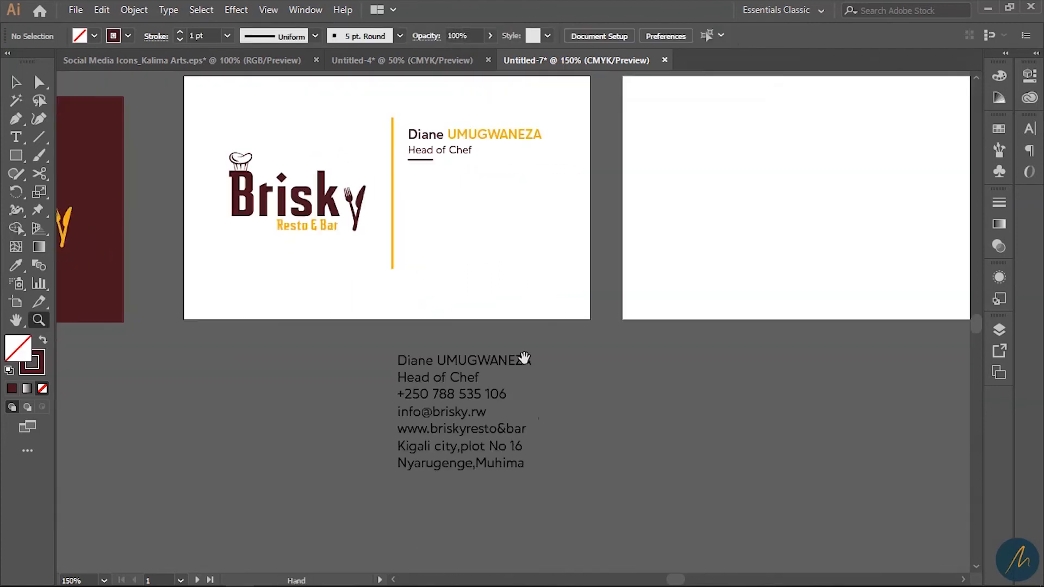
{"action": "key", "text": "b"}
{"action": "key", "text": "t"}
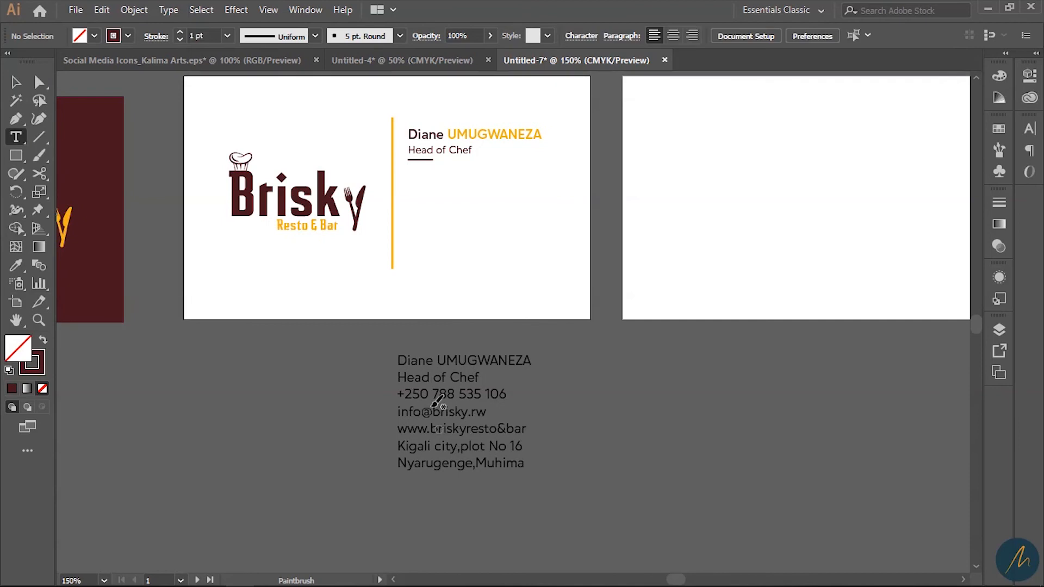
{"action": "left_click_drag", "start_coordinate": [399, 393], "coordinate": [511, 394]}
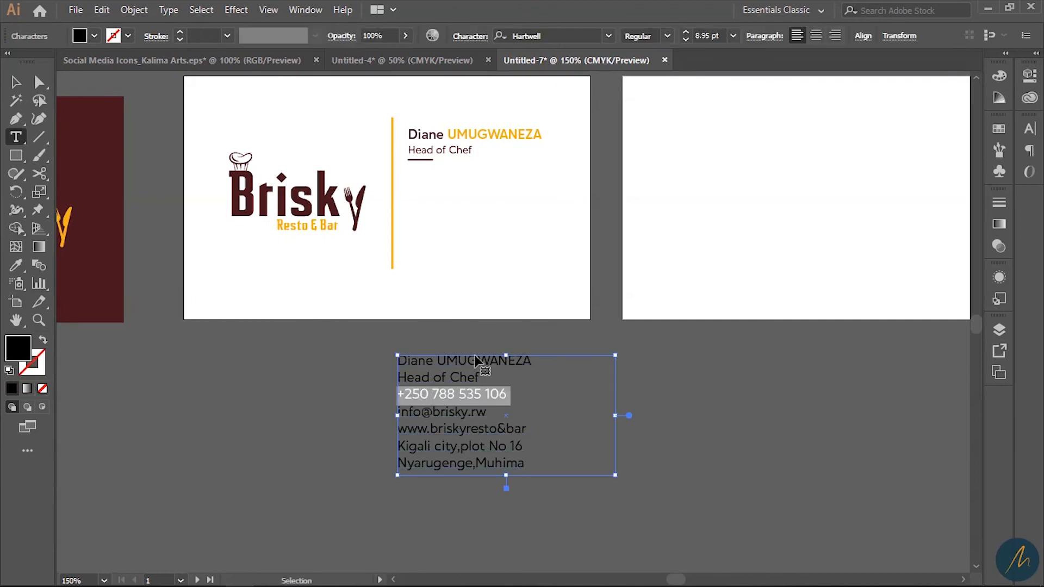
{"action": "left_click", "coordinate": [16, 83]}
{"action": "left_click_drag", "start_coordinate": [455, 150], "coordinate": [469, 194]}
{"action": "key", "text": "t"}
{"action": "left_click", "coordinate": [470, 199]}
{"action": "key", "text": "ctrl+a"}
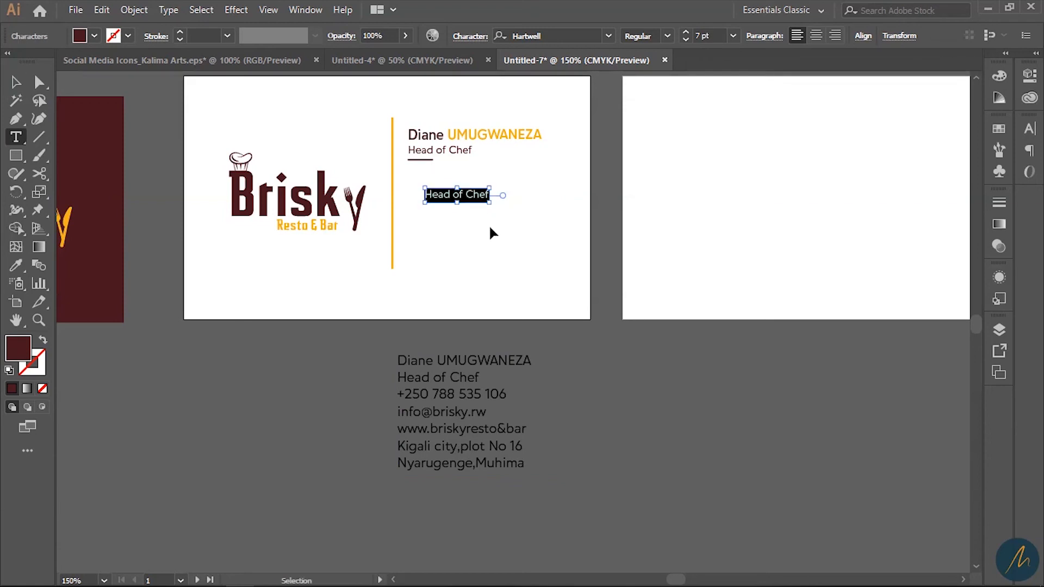
{"action": "key", "text": "ctrl+v"}
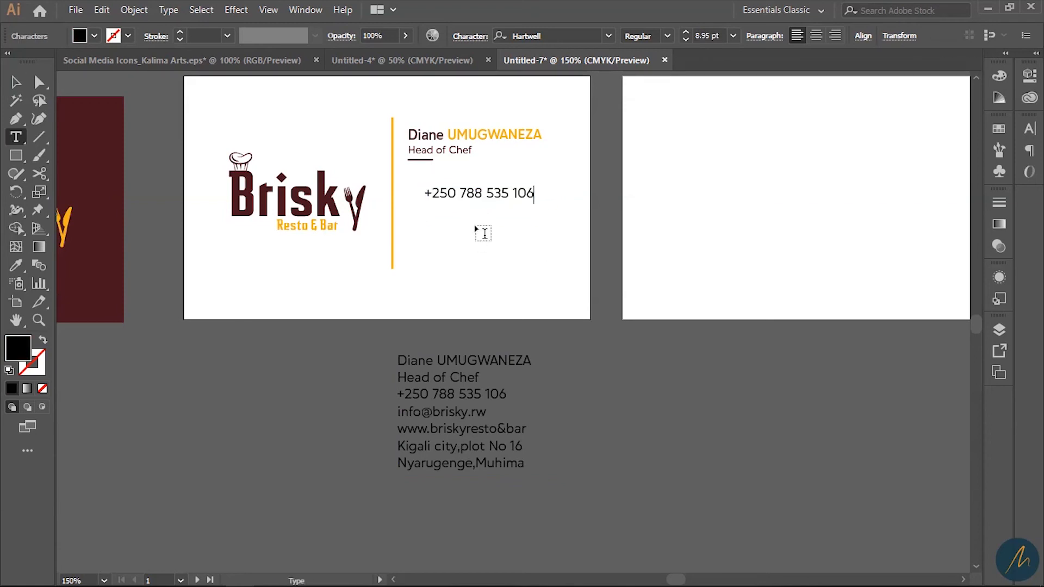
{"action": "key", "text": "Escape"}
- Duplicate the phone line below and replace it with the e-mail address
{"action": "left_click_drag", "start_coordinate": [465, 191], "coordinate": [462, 211]}
{"action": "key", "text": "t"}
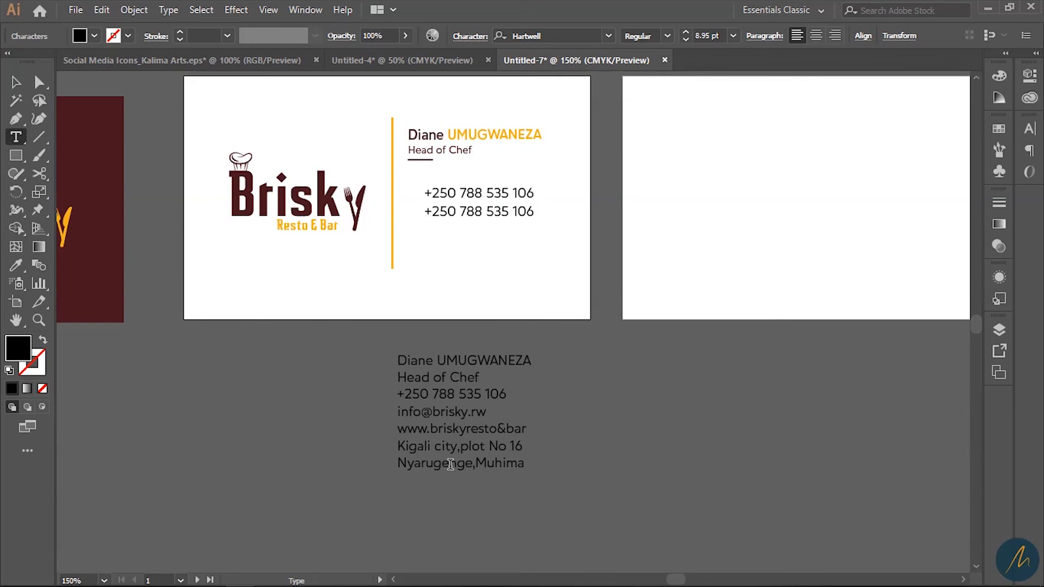
{"action": "left_click_drag", "start_coordinate": [399, 413], "coordinate": [490, 426]}
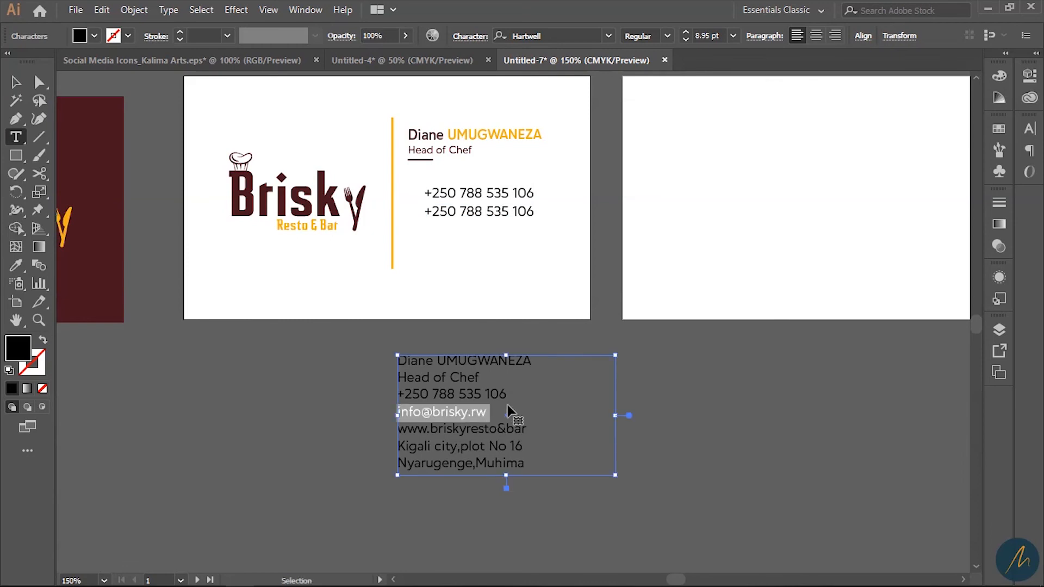
{"action": "triple_click", "coordinate": [496, 217]}
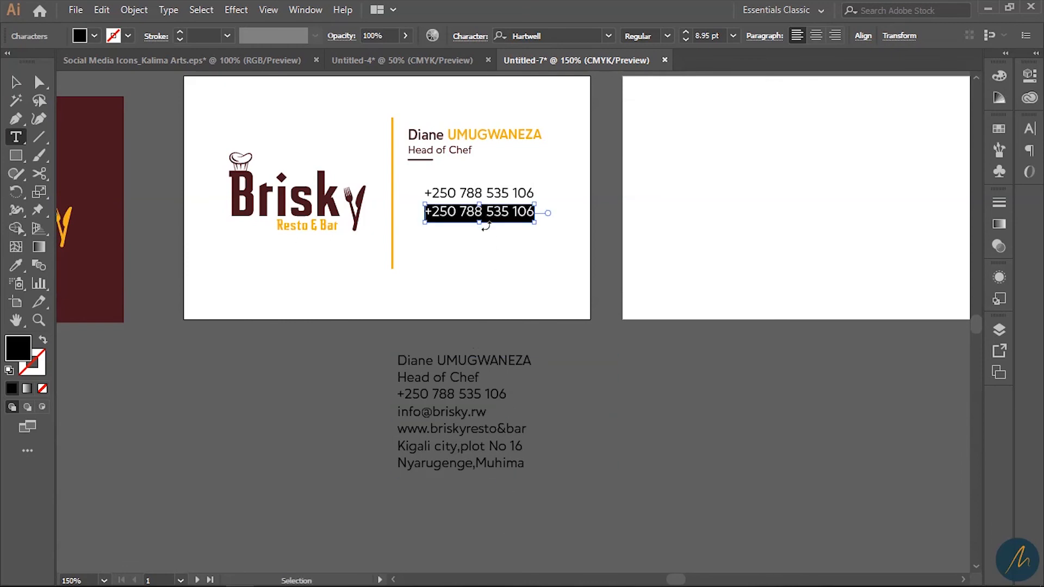
{"action": "key", "text": "ctrl+v"}
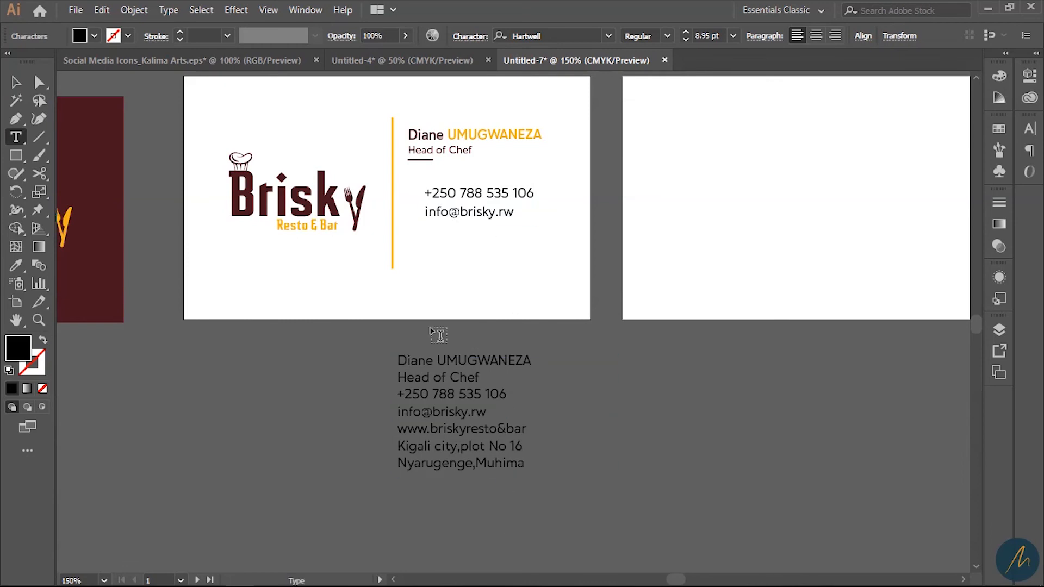
{"action": "left_click", "coordinate": [18, 84]}
- Duplicate the e-mail line below and replace it with the website address
{"action": "mouse_move", "coordinate": [484, 222]}
{"action": "left_mouse_down"}
{"action": "mouse_move", "coordinate": [482, 241]}
{"action": "mouse_move", "coordinate": [492, 237]}
{"action": "left_mouse_up"}
{"action": "key", "text": "ctrl+z"}
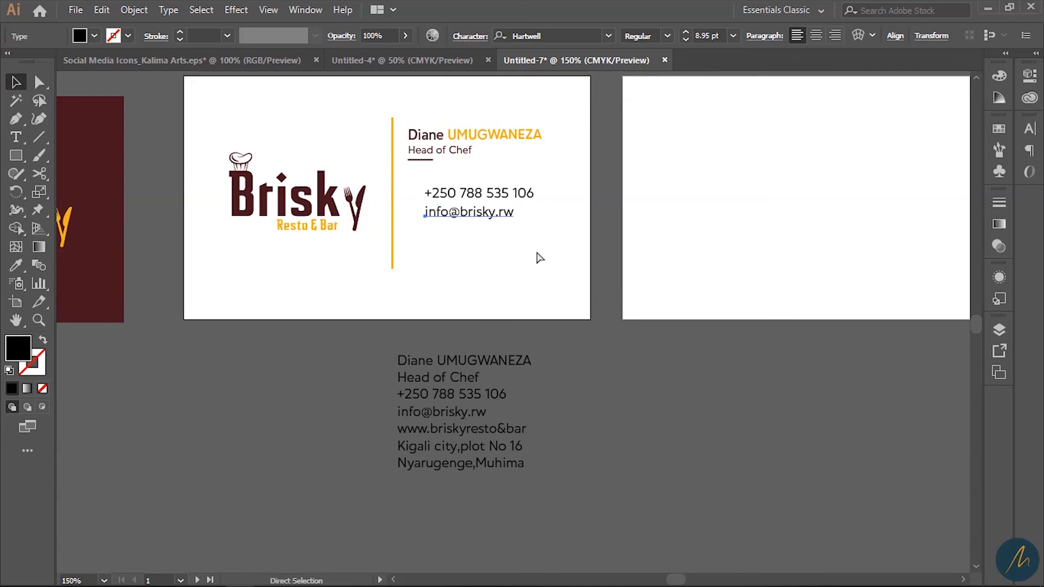
{"action": "key", "text": "ctrl+shift+z"}
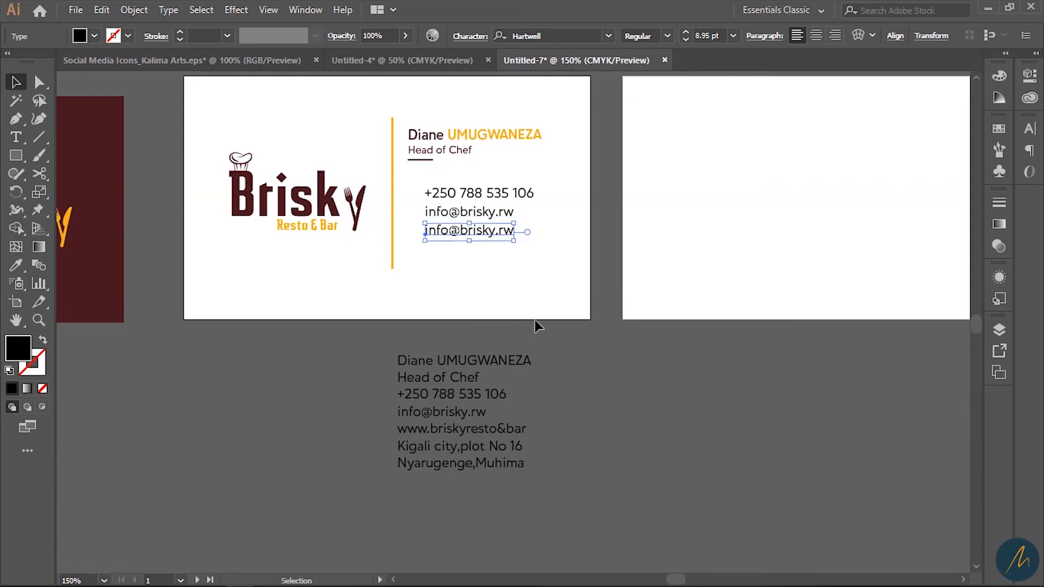
{"action": "triple_click", "coordinate": [449, 437]}
{"action": "key", "text": "ctrl+c"}
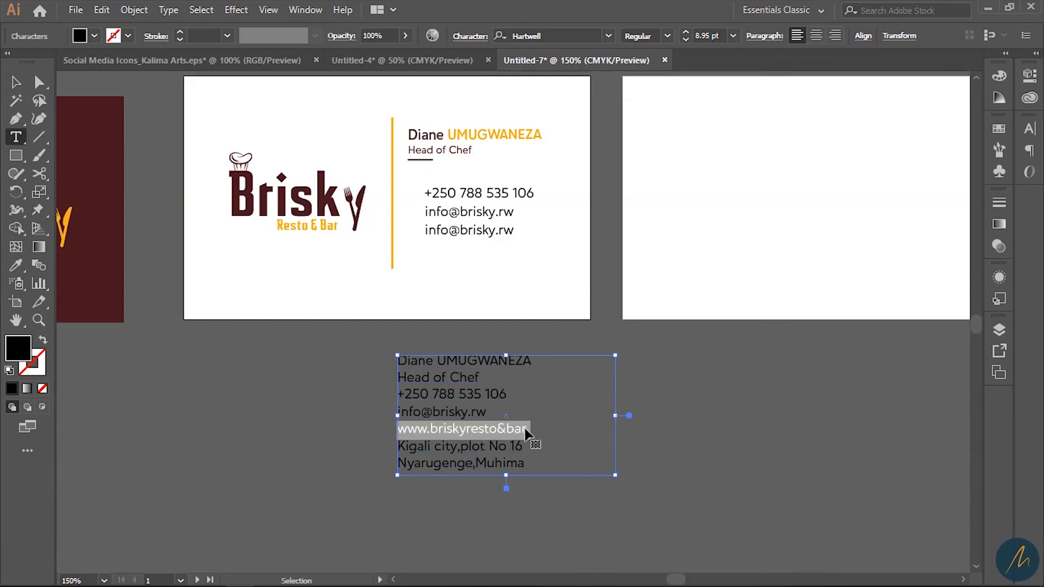
{"action": "triple_click", "coordinate": [476, 231]}
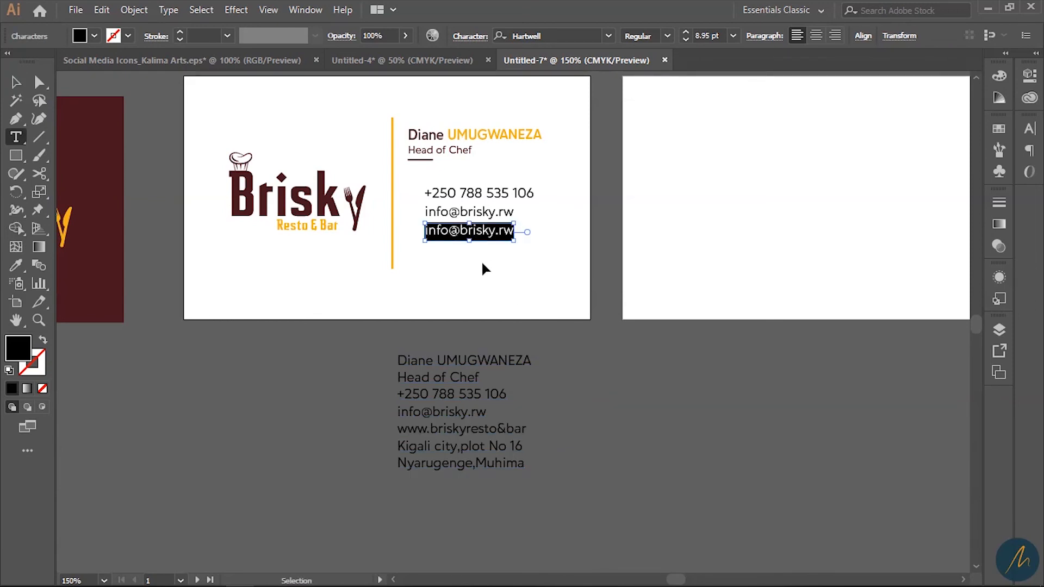
{"action": "key", "text": "ctrl+v"}
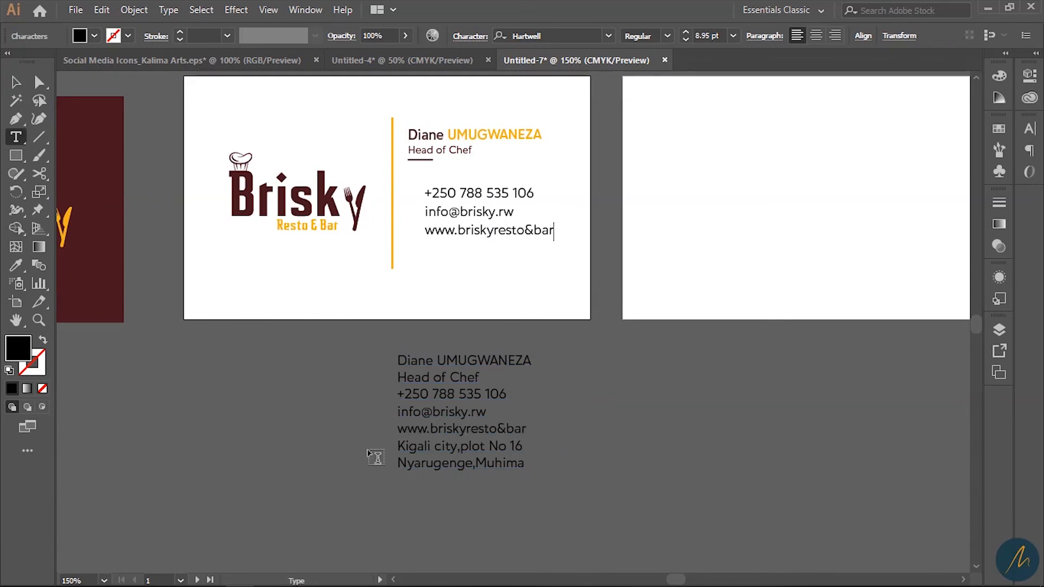
- Copy the two address lines from the reference text into a duplicate of the website line
{"action": "left_click_drag", "start_coordinate": [398, 446], "coordinate": [686, 498]}
{"action": "key", "text": "ctrl+c"}
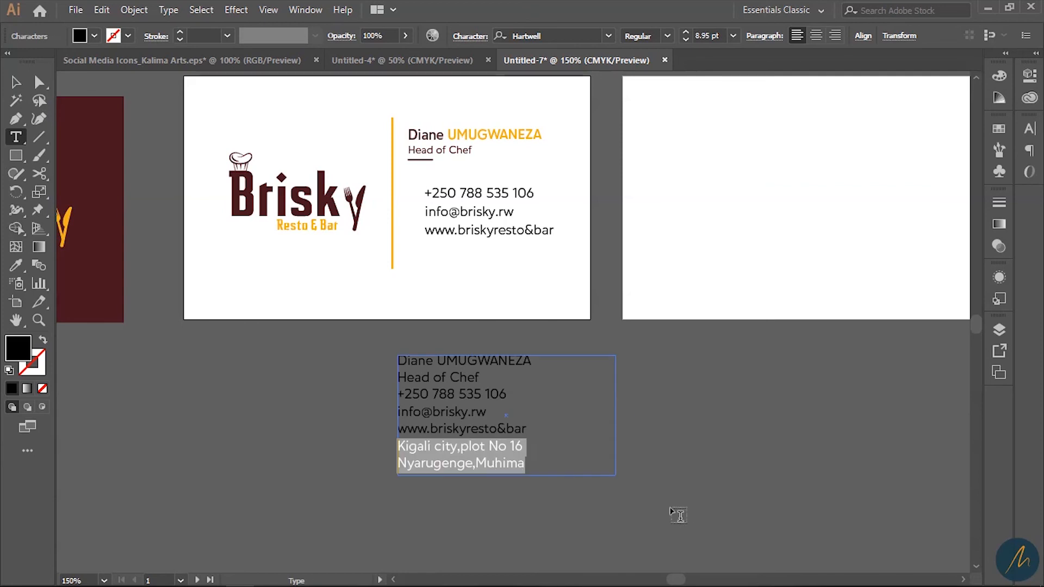
{"action": "left_click", "coordinate": [16, 81]}
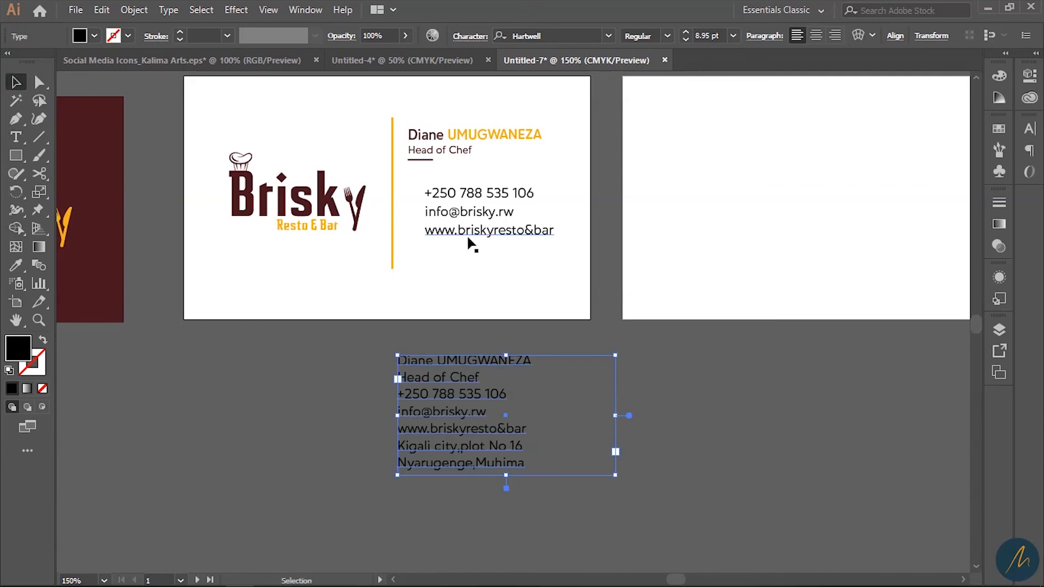
{"action": "left_click", "coordinate": [525, 319]}
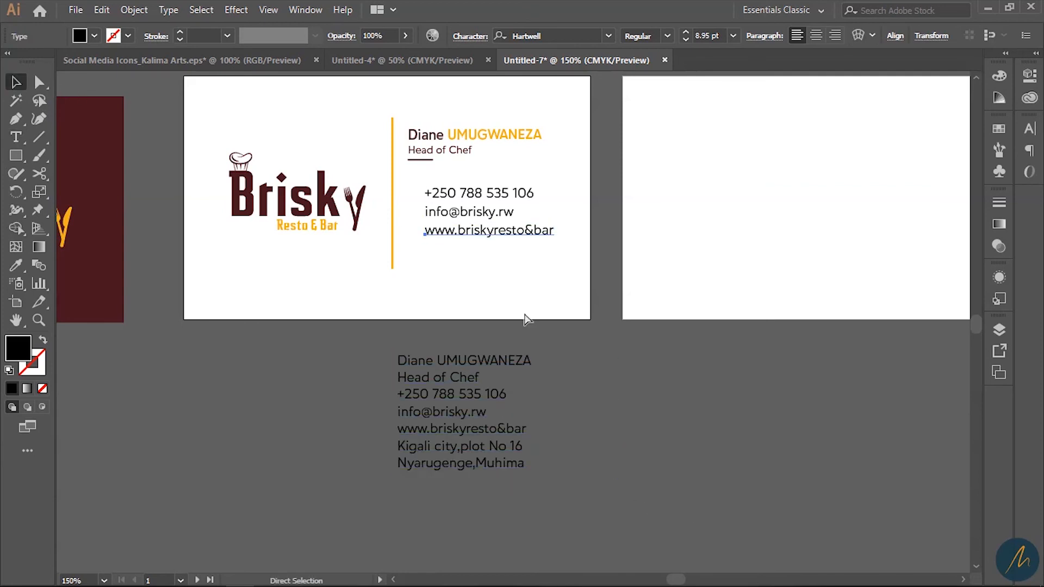
{"action": "key", "text": "ctrl+d"}
{"action": "double_click", "coordinate": [508, 252]}
{"action": "key", "text": "ctrl+a"}
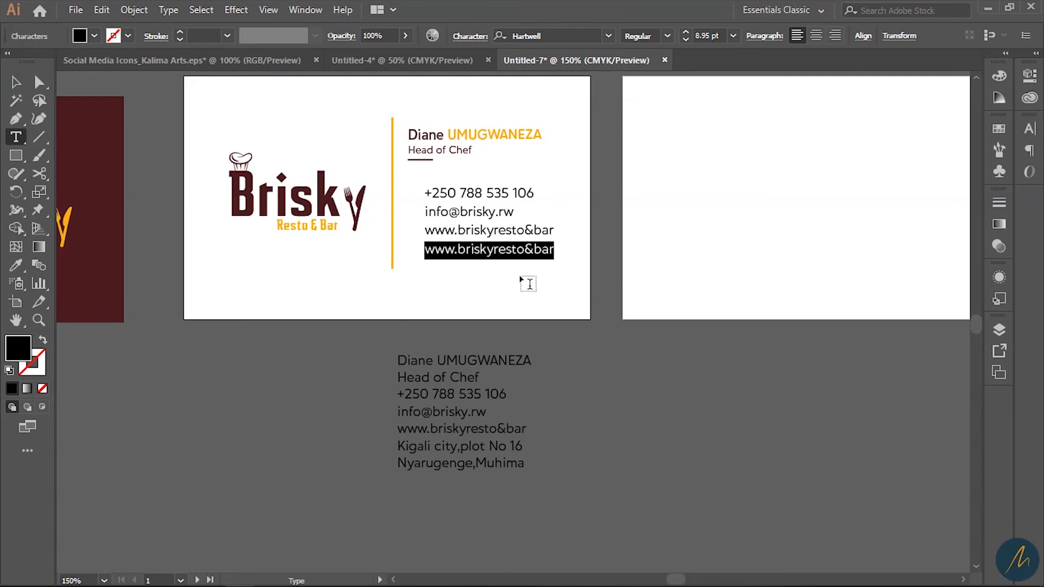
{"action": "key", "text": "ctrl+v"}
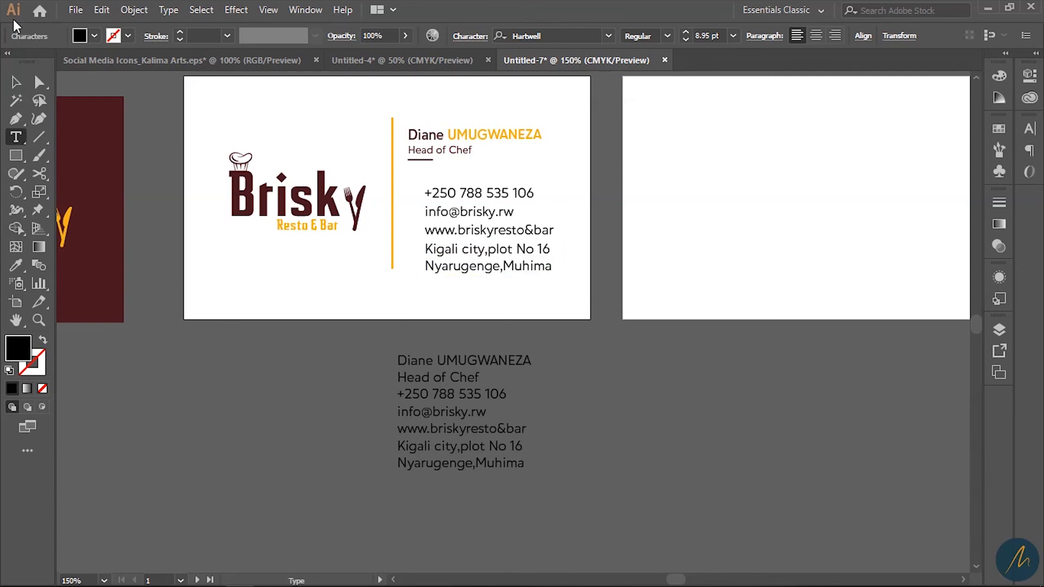
{"action": "left_click", "coordinate": [16, 80]}
- Recolour all the contact lines with the Brisky logo's maroon
{"action": "key", "text": "ctrl+plus"}
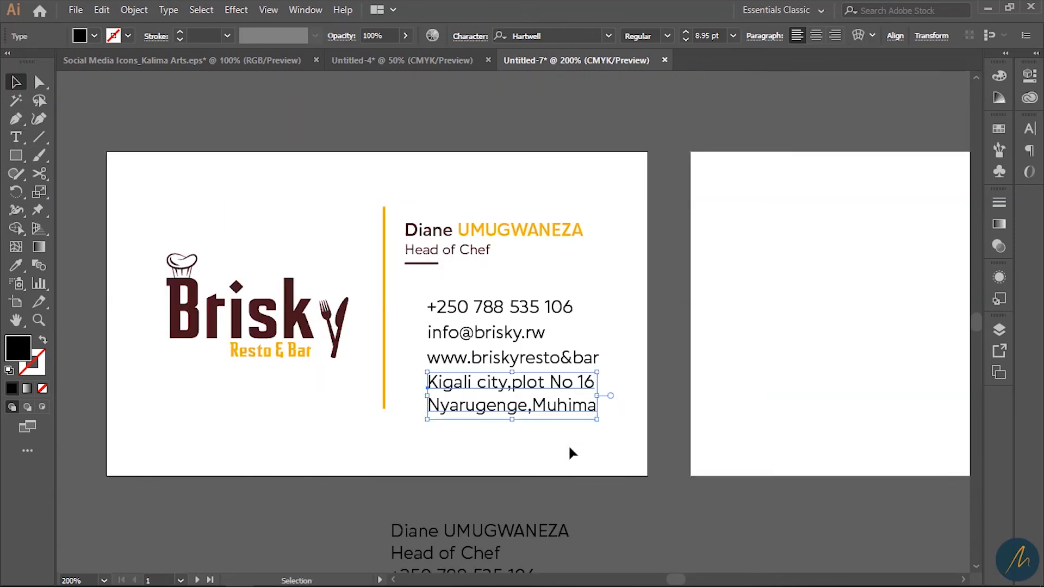
{"action": "left_click_drag", "start_coordinate": [490, 289], "coordinate": [489, 288]}
{"action": "key", "text": "i"}
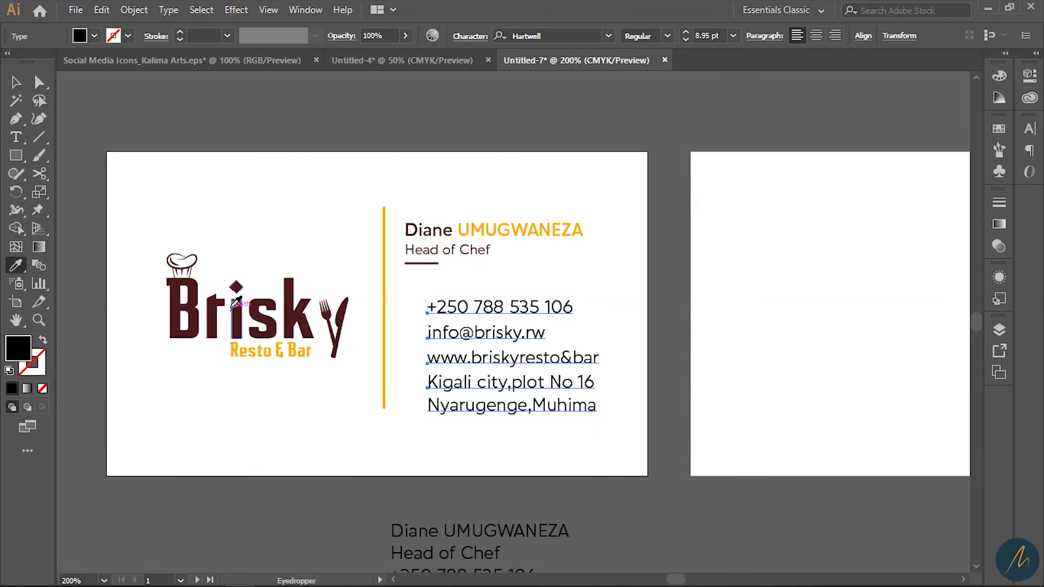
{"action": "left_click", "coordinate": [214, 326]}
- Scale the contact text block down to about 7.63 pt and shift it slightly right
{"action": "key", "text": "v"}
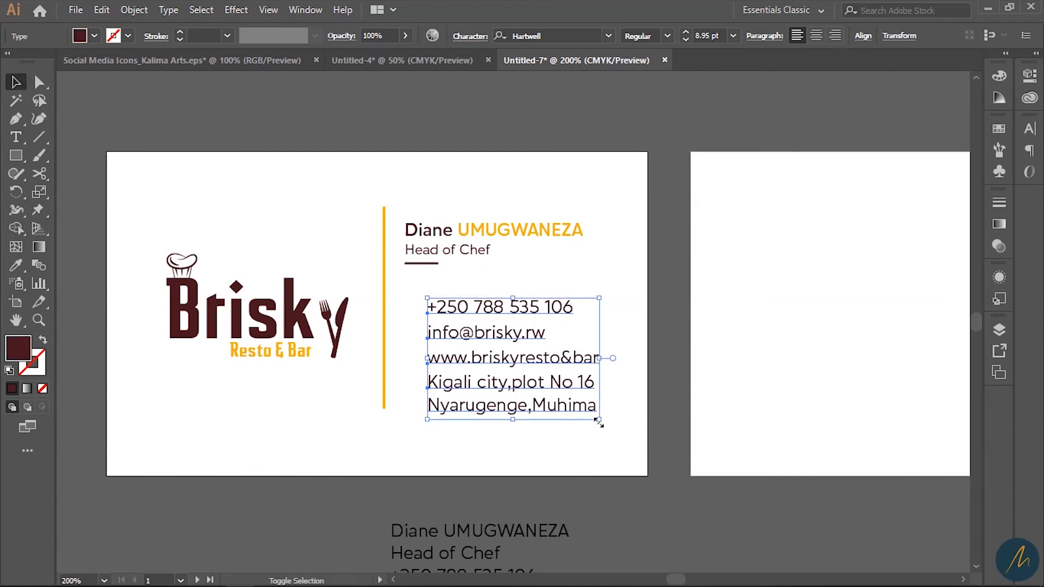
{"action": "left_click_drag", "start_coordinate": [601, 426], "coordinate": [578, 405]}
{"action": "left_click_drag", "start_coordinate": [542, 366], "coordinate": [564, 366]}
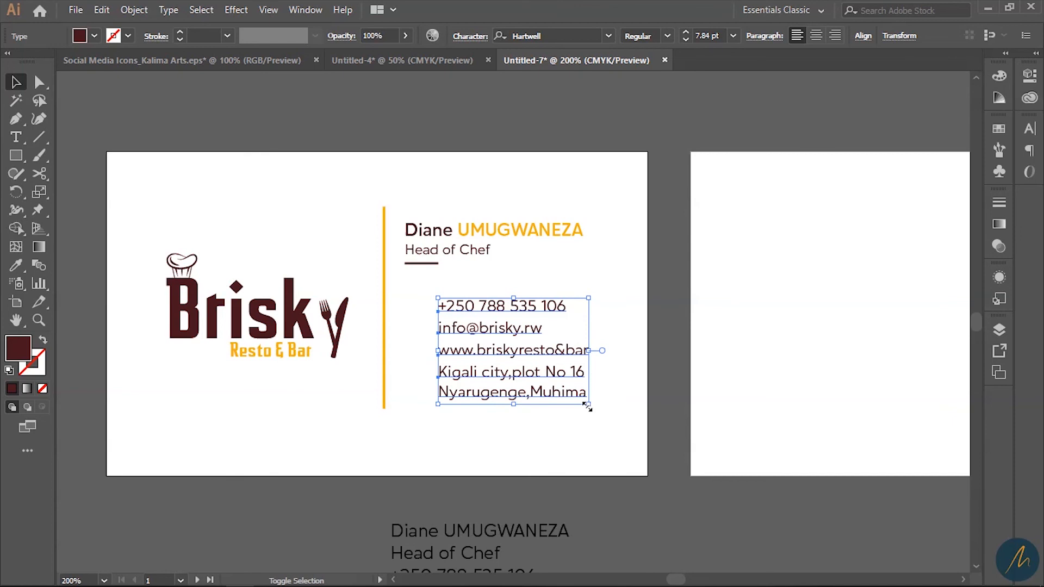
{"action": "left_click_drag", "start_coordinate": [587, 407], "coordinate": [519, 393]}
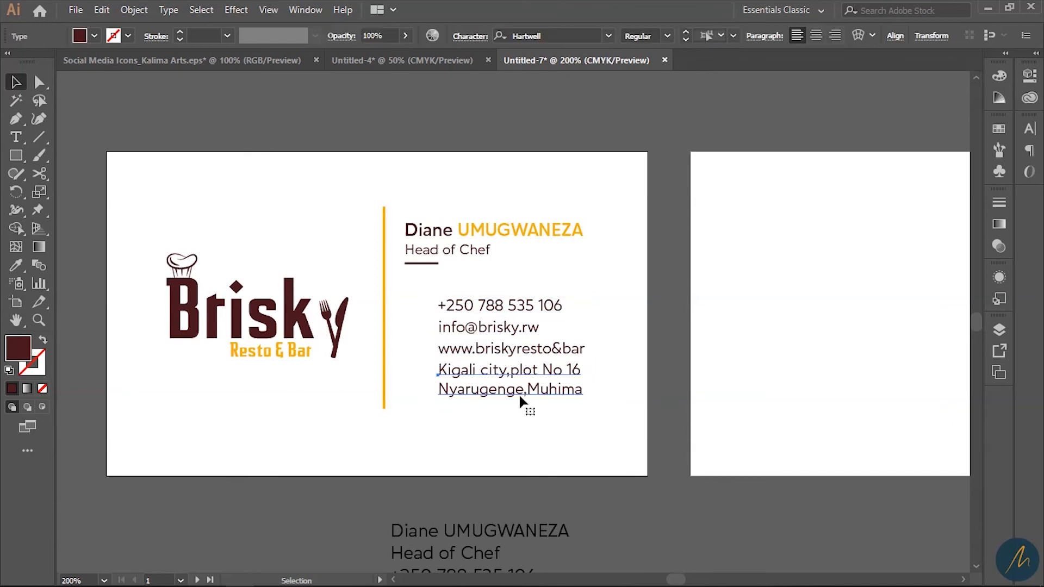
{"action": "double_click", "coordinate": [519, 393]}
{"action": "triple_click", "coordinate": [518, 393]}
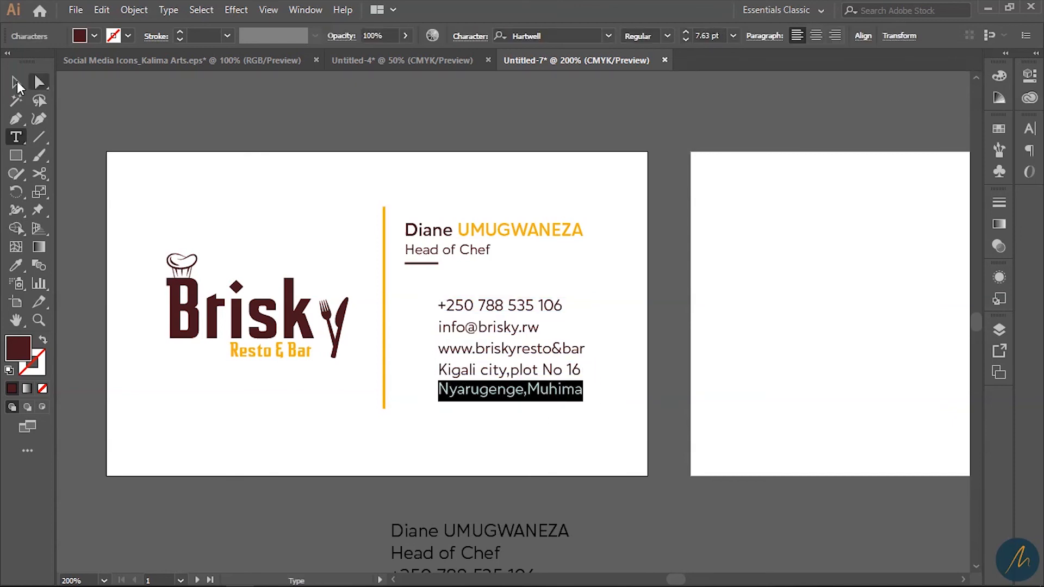
{"action": "left_click", "coordinate": [12, 85]}
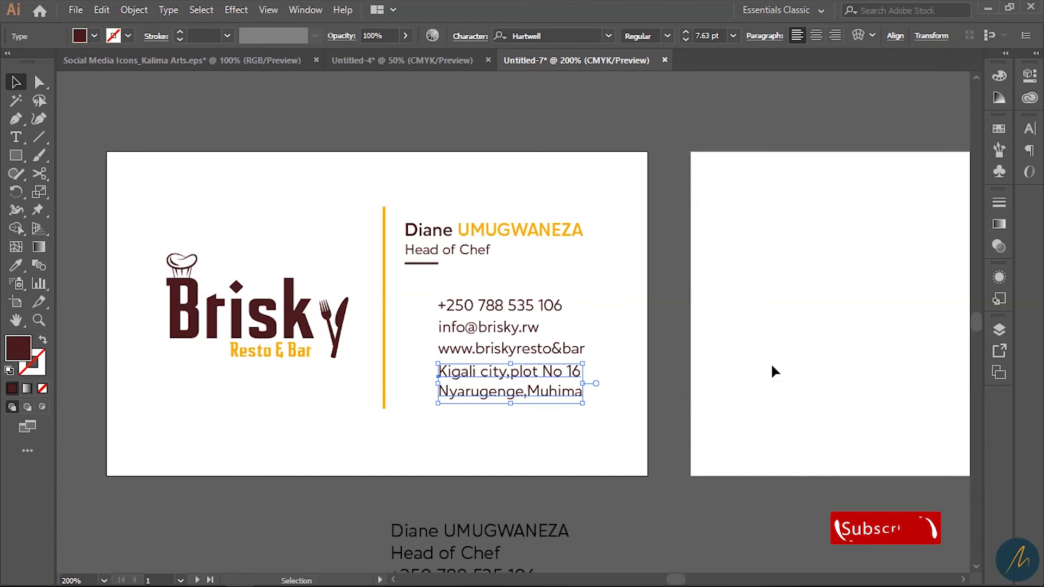
{"action": "left_click", "coordinate": [746, 371]}
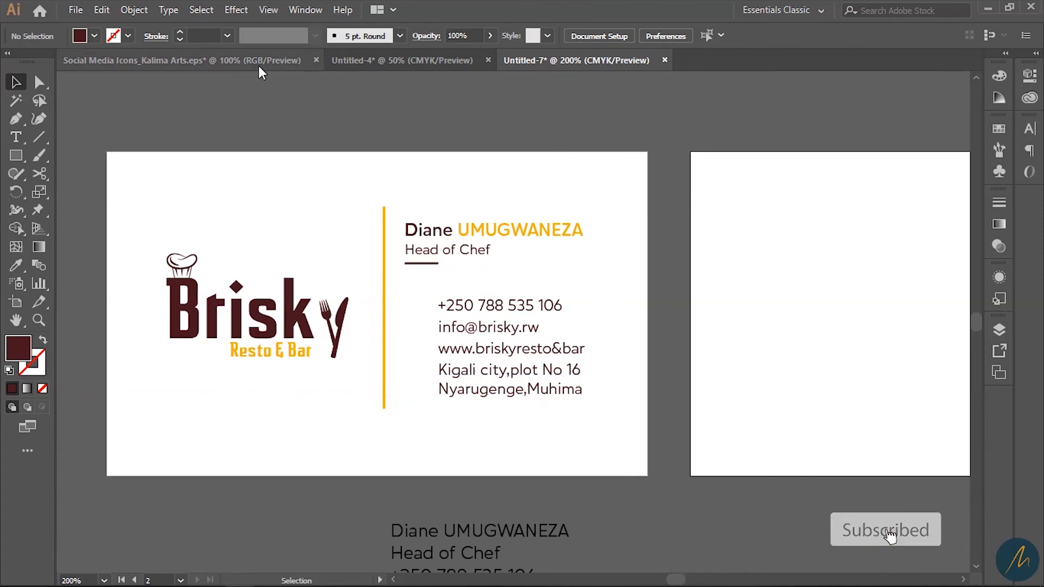
- Copy the four orange contact icons from Untitled-4 and paste them into Untitled-7
{"action": "left_click", "coordinate": [432, 62]}
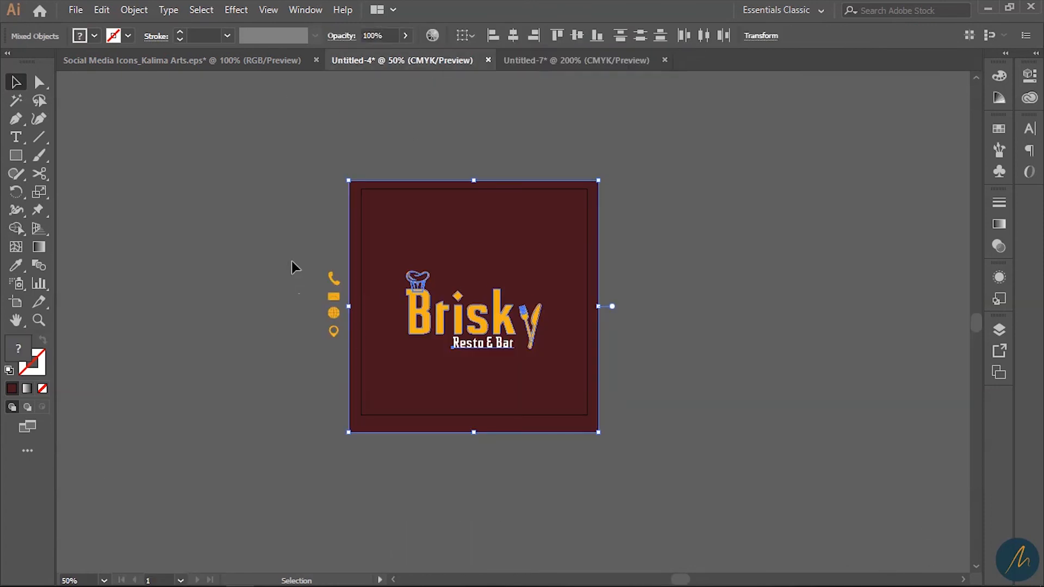
{"action": "left_click_drag", "start_coordinate": [327, 371], "coordinate": [335, 407]}
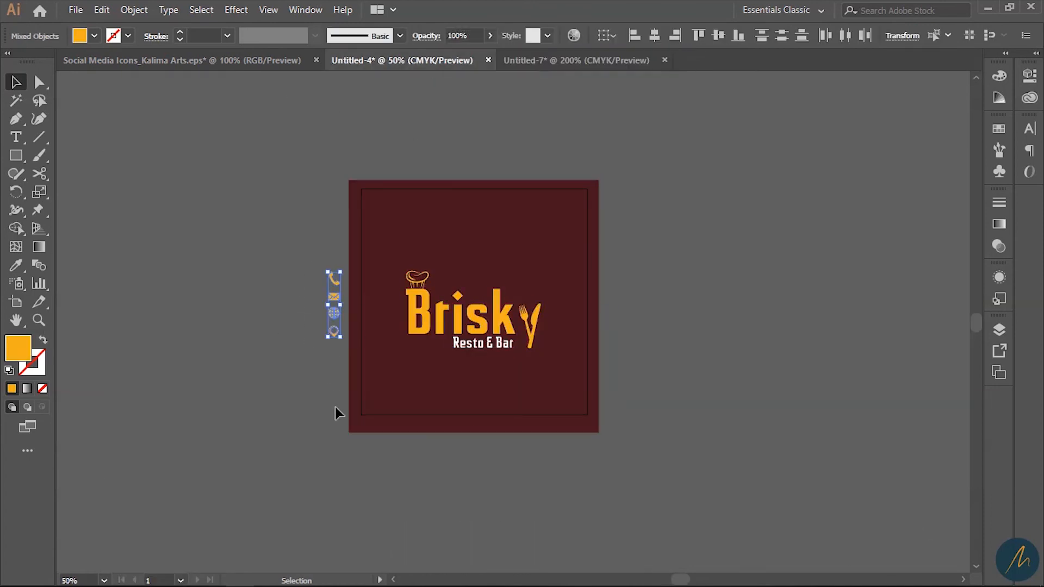
{"action": "left_click", "coordinate": [550, 64]}
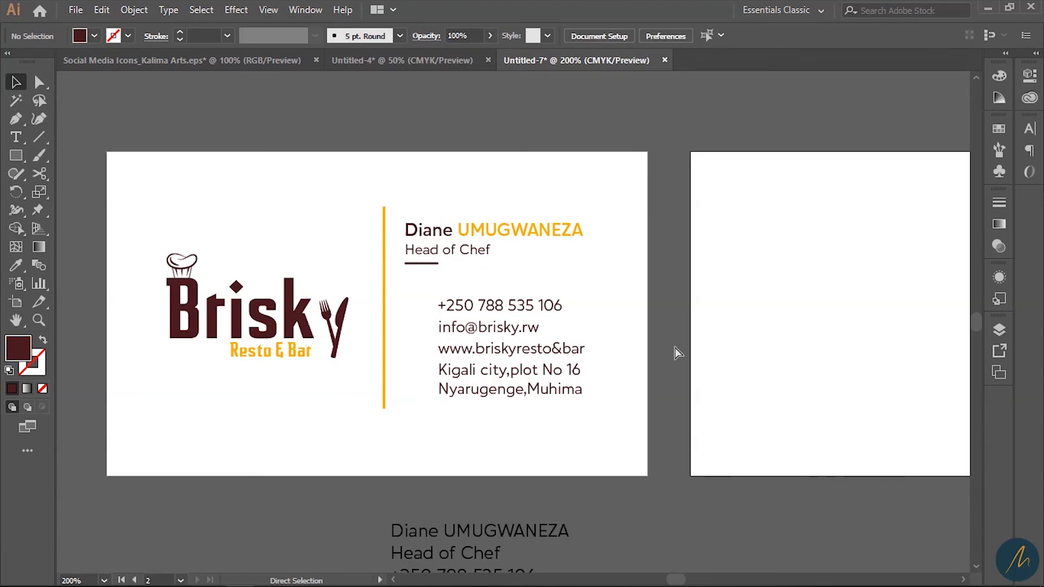
{"action": "key", "text": "ctrl+v"}
- Shrink the icon column and place it beside the contact lines
{"action": "left_click_drag", "start_coordinate": [711, 361], "coordinate": [896, 321]}
{"action": "left_click_drag", "start_coordinate": [707, 251], "coordinate": [299, 291]}
{"action": "left_click_drag", "start_coordinate": [315, 191], "coordinate": [303, 222]}
{"action": "left_click_drag", "start_coordinate": [297, 303], "coordinate": [488, 131]}
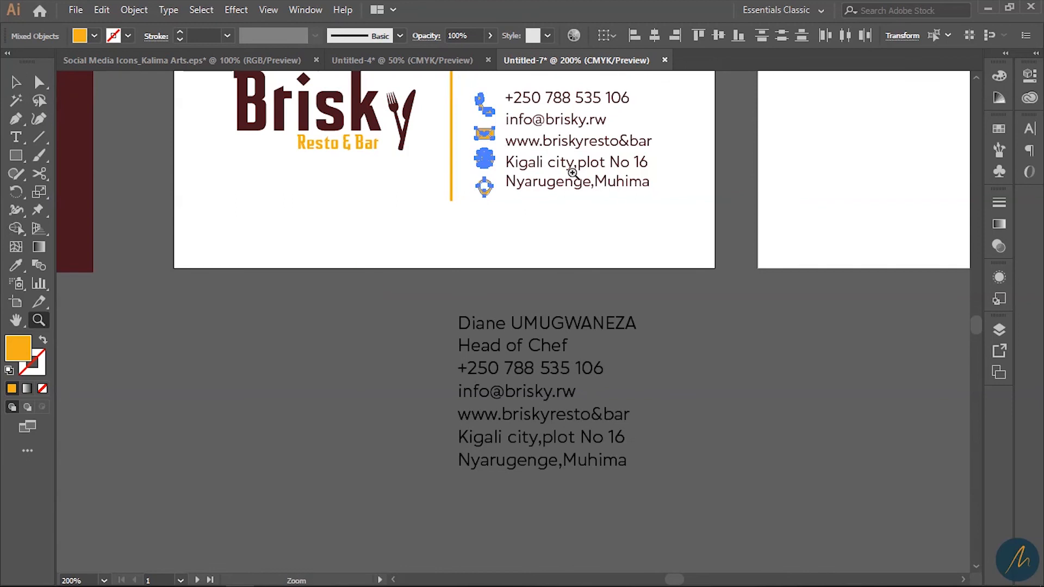
- Select the four contact icons and resize the column to fit the text lines
{"action": "key", "text": "ctrl+="}
{"action": "key", "text": "ctrl+="}
{"action": "left_click", "coordinate": [489, 305]}
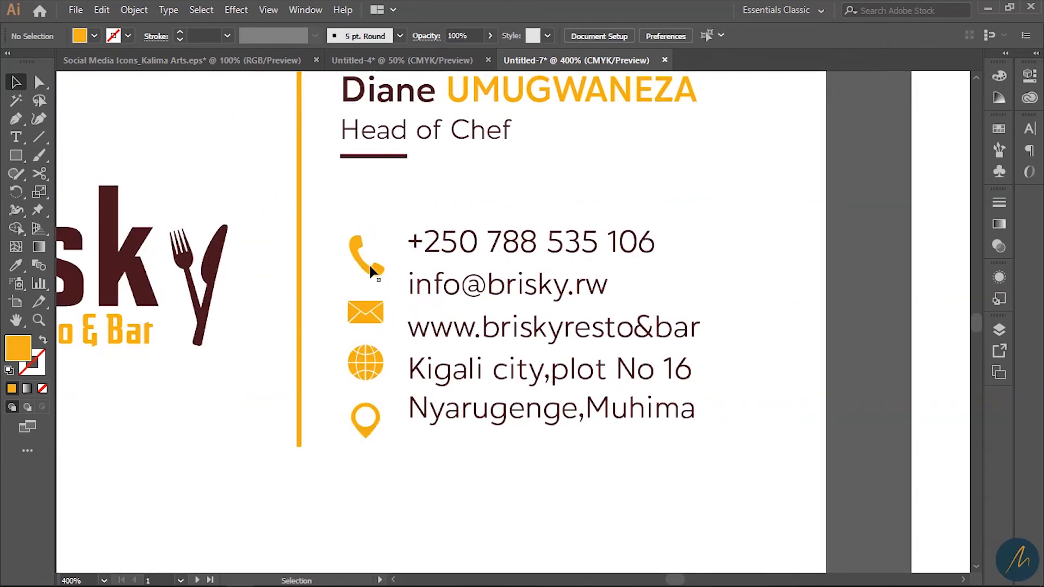
{"action": "left_click_drag", "start_coordinate": [338, 226], "coordinate": [372, 421]}
{"action": "left_click", "coordinate": [385, 352]}
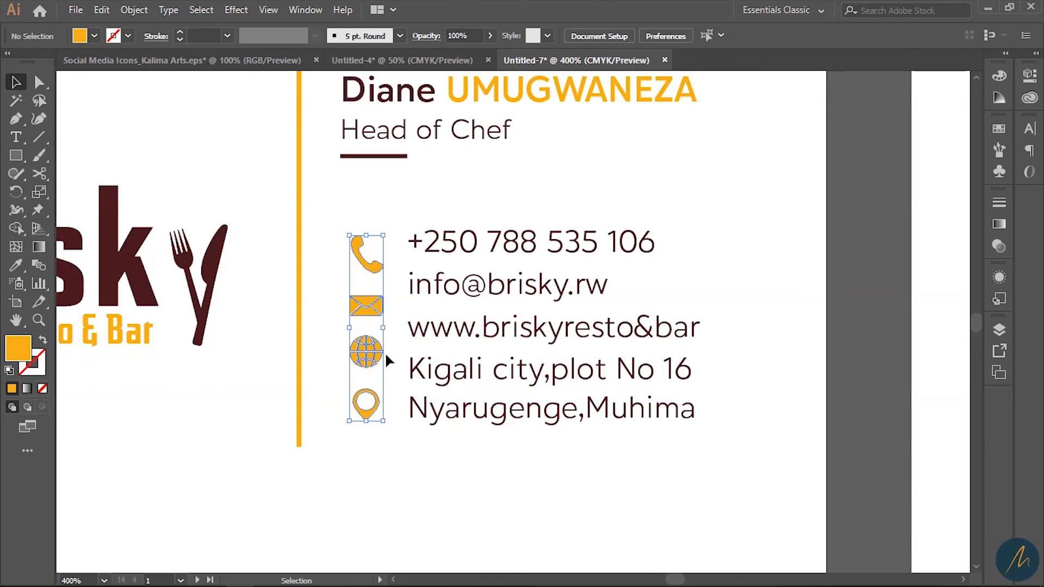
{"action": "left_click", "coordinate": [375, 263]}
{"action": "left_click_drag", "start_coordinate": [322, 215], "coordinate": [363, 382]}
{"action": "left_click", "coordinate": [371, 425]}
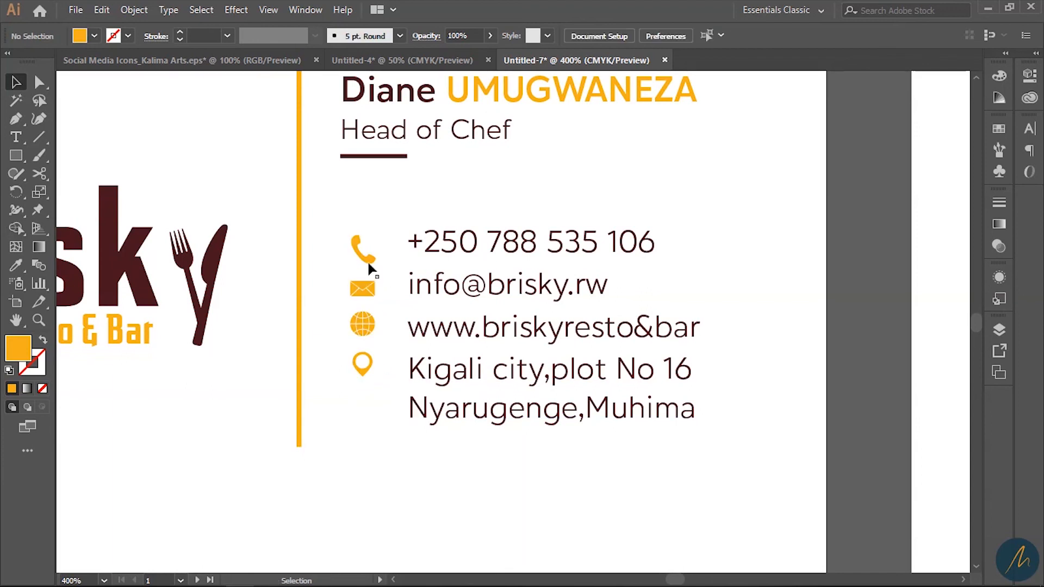
{"action": "left_click", "coordinate": [368, 263]}
{"action": "left_click_drag", "start_coordinate": [377, 418], "coordinate": [353, 258]}
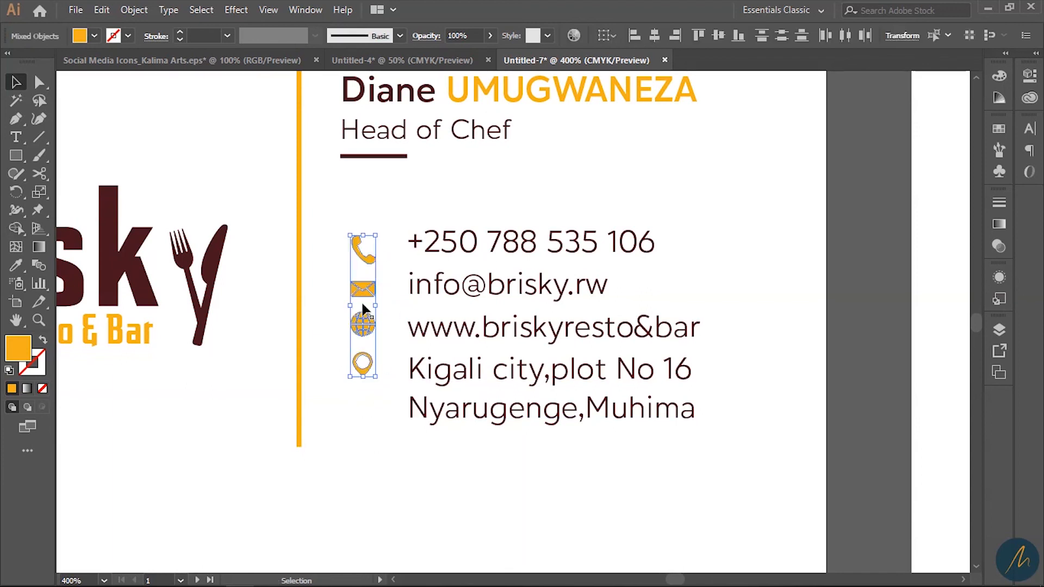
{"action": "left_click_drag", "start_coordinate": [376, 378], "coordinate": [381, 387]}
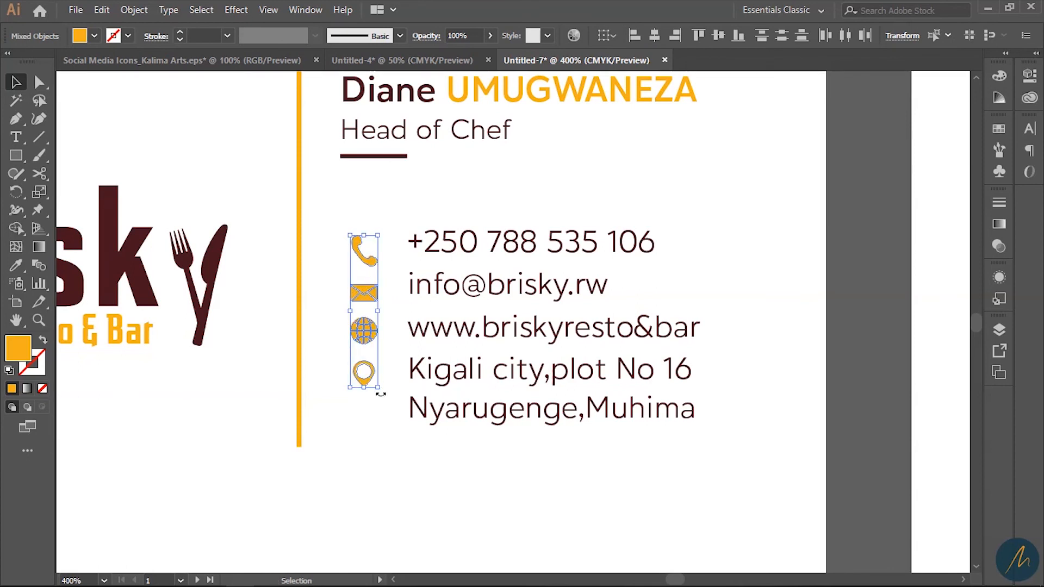
- Enlarge the contact text block slightly
{"action": "left_click", "coordinate": [449, 250], "text": "shift"}
{"action": "left_click", "coordinate": [749, 245]}
{"action": "left_click_drag", "start_coordinate": [636, 504], "coordinate": [408, 222]}
{"action": "left_click_drag", "start_coordinate": [703, 433], "coordinate": [712, 439]}
{"action": "left_click", "coordinate": [559, 462]}
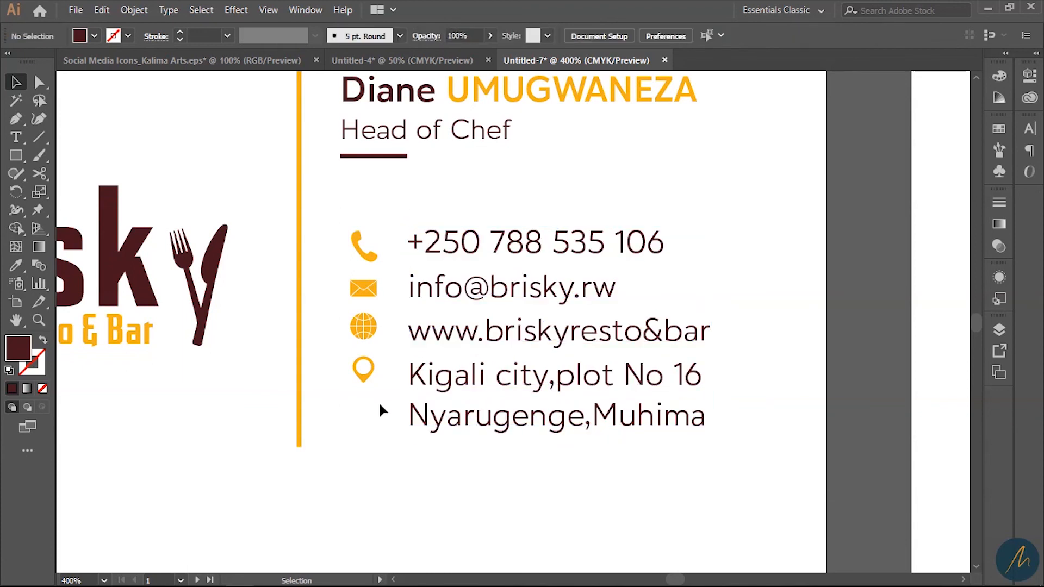
- Nudge the globe and location-pin icons down to line up with the website and address lines
{"action": "left_click", "coordinate": [370, 329]}
{"action": "key", "text": "Down"}
{"action": "key", "text": "Down"}
{"action": "key", "text": "Down"}
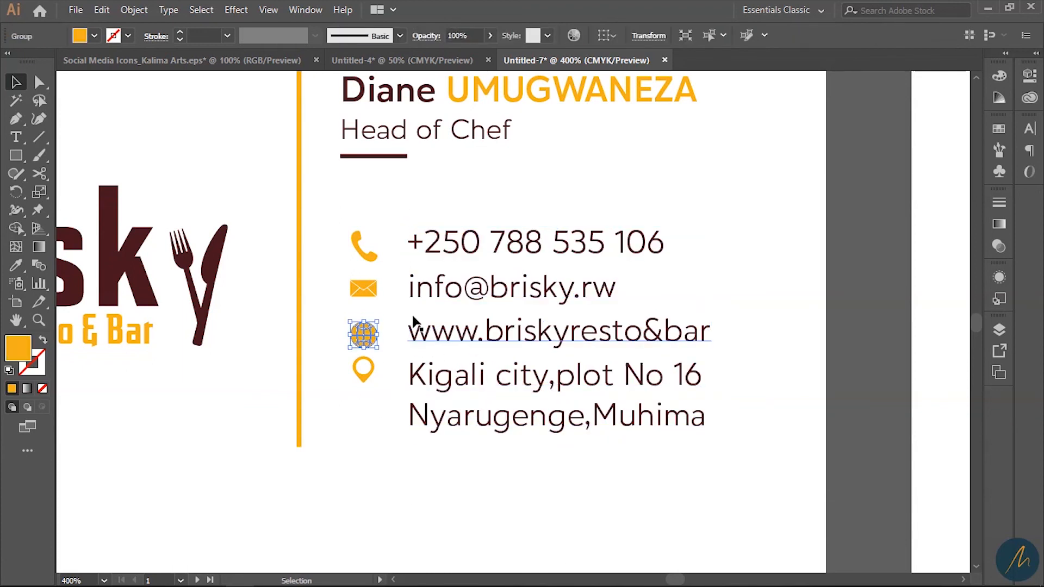
{"action": "left_click", "coordinate": [370, 294]}
{"action": "left_click", "coordinate": [361, 376]}
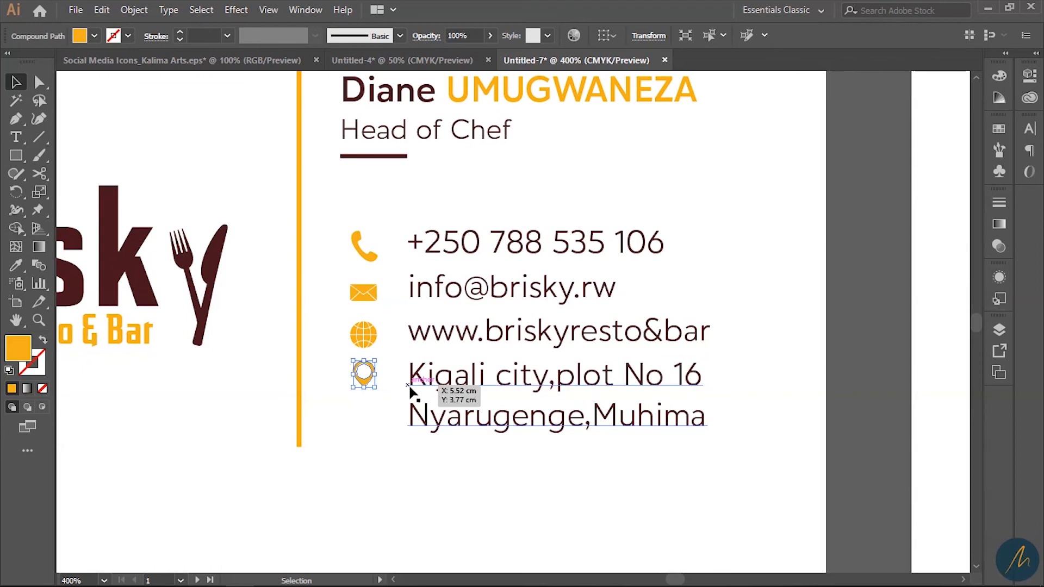
{"action": "key", "text": "Down"}
{"action": "key", "text": "Down"}
{"action": "key", "text": "Down"}
{"action": "key", "text": "Down"}
{"action": "left_click", "coordinate": [373, 452]}
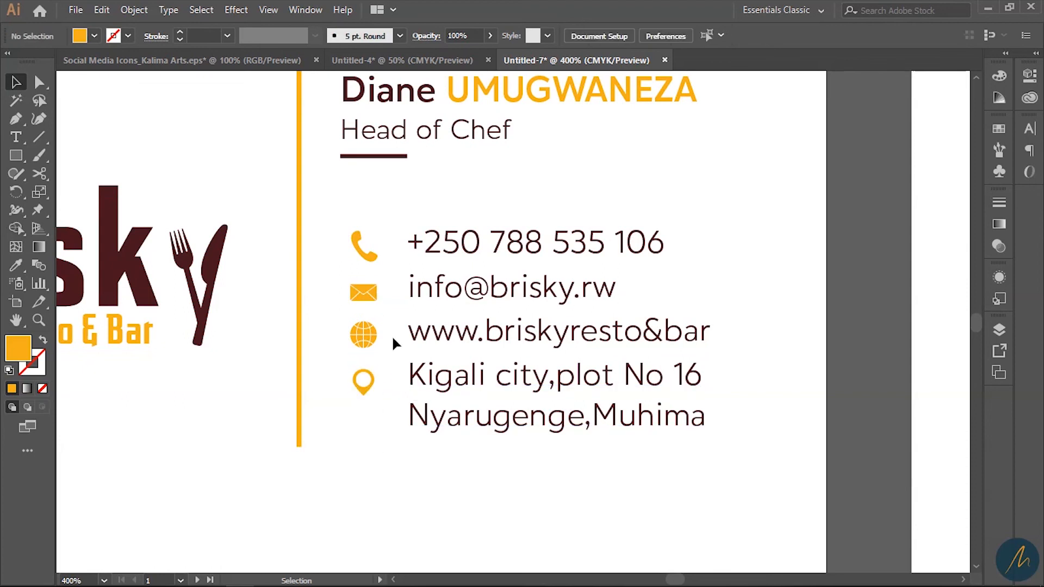
- Resize the icons and contact lines together, then fine-tune the text position with arrow nudges
{"action": "key", "text": "z"}
{"action": "left_click", "coordinate": [517, 350], "text": "alt"}
{"action": "left_click", "coordinate": [517, 349], "text": "alt"}
{"action": "left_click_drag", "start_coordinate": [577, 439], "coordinate": [500, 424]}
{"action": "key", "text": "v"}
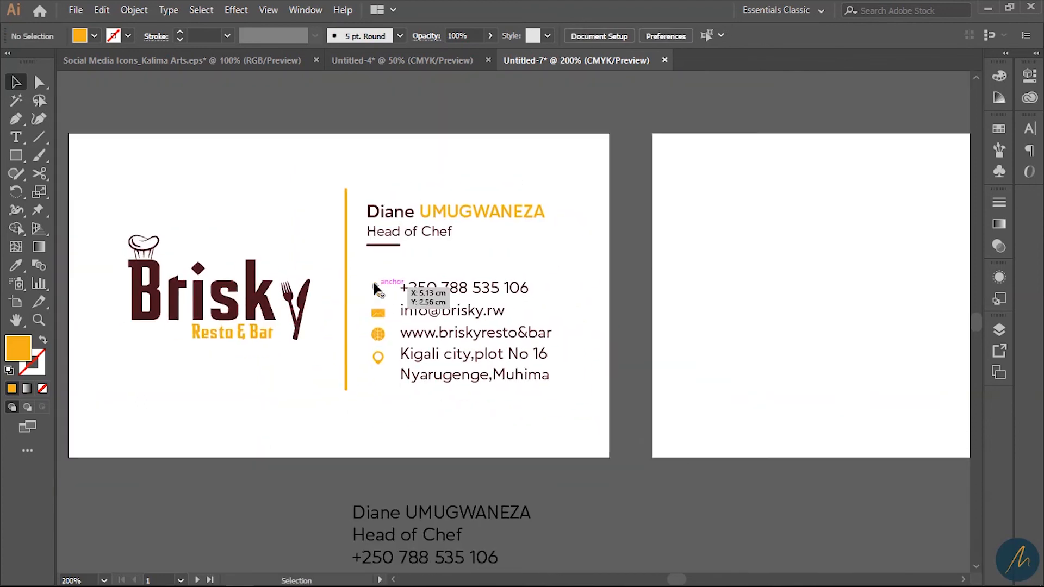
{"action": "left_click_drag", "start_coordinate": [373, 279], "coordinate": [543, 405]}
{"action": "mouse_move", "coordinate": [372, 388]}
{"action": "left_mouse_down"}
{"action": "mouse_move", "coordinate": [366, 397]}
{"action": "mouse_move", "coordinate": [389, 390]}
{"action": "left_mouse_up"}
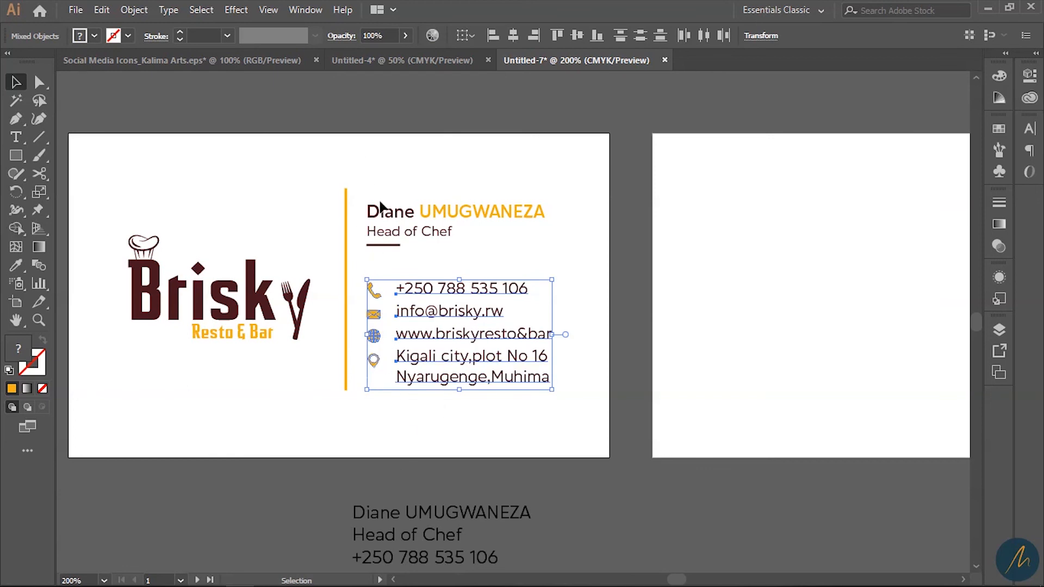
{"action": "left_click", "coordinate": [674, 355]}
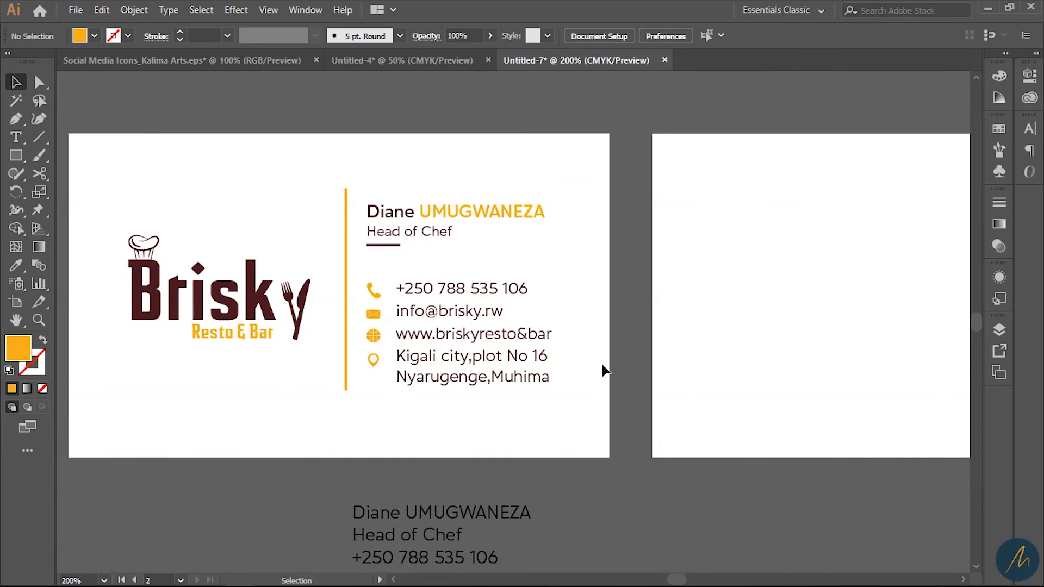
{"action": "left_click_drag", "start_coordinate": [536, 443], "coordinate": [427, 276]}
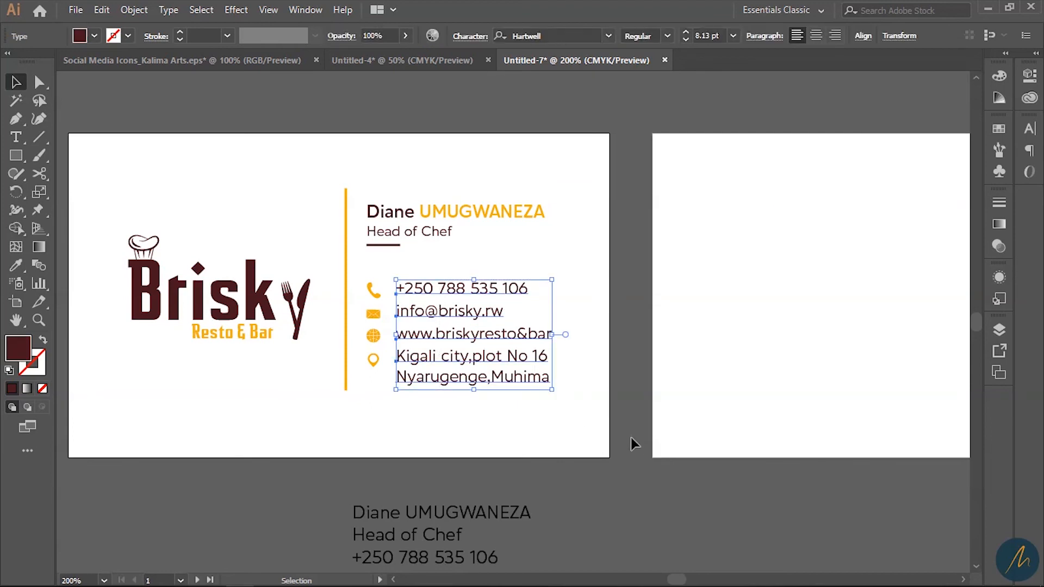
{"action": "key", "text": "Left"}
{"action": "key", "text": "Left"}
{"action": "key", "text": "Right"}
{"action": "key", "text": "Right"}
{"action": "left_click", "coordinate": [684, 388]}
- Draw a thin maroon bar along the card's bottom edge and duplicate it just above
{"action": "left_click_drag", "start_coordinate": [500, 434], "coordinate": [608, 309]}
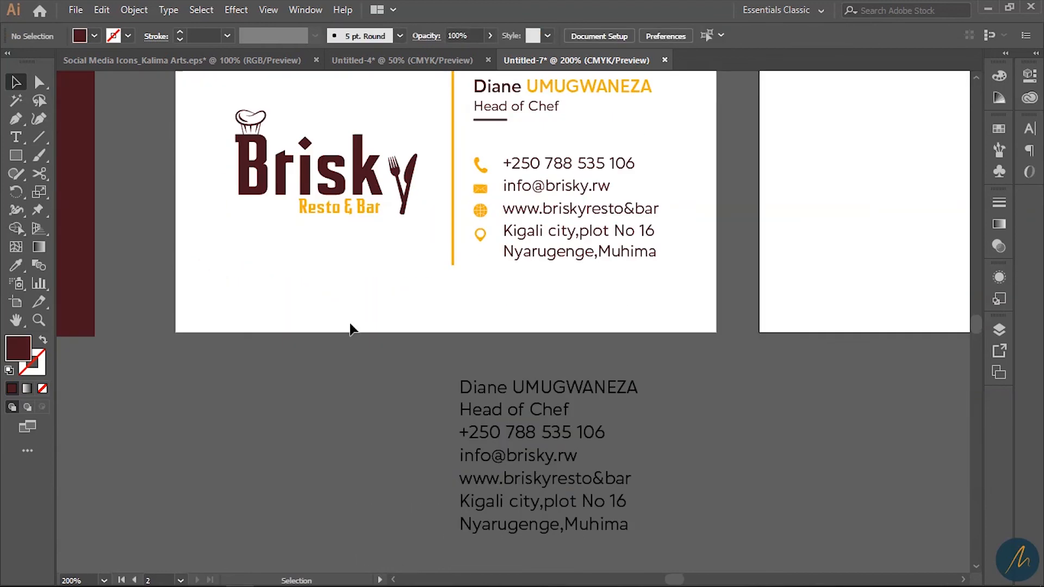
{"action": "left_click", "coordinate": [17, 155]}
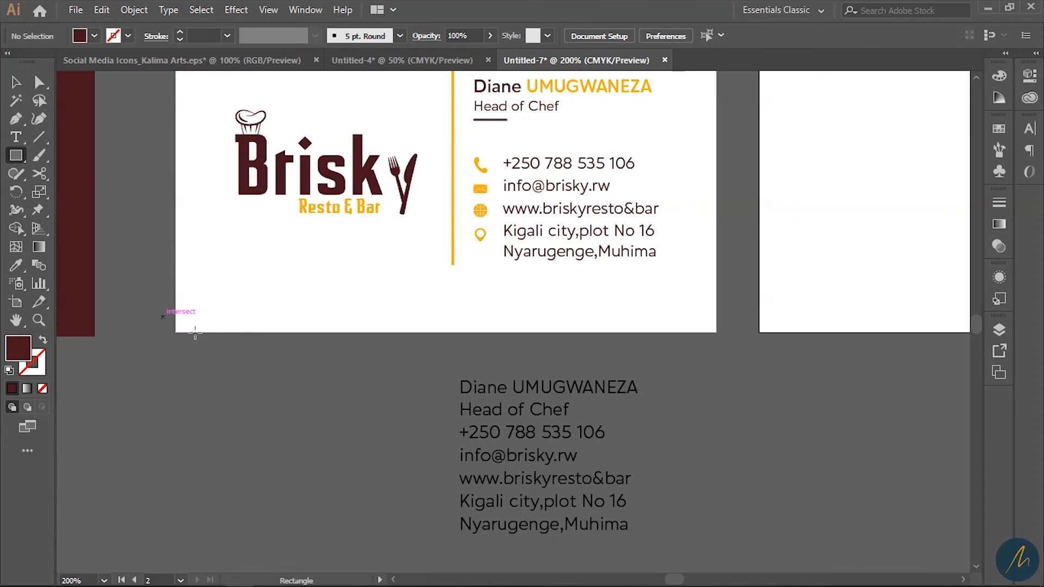
{"action": "left_click_drag", "start_coordinate": [163, 317], "coordinate": [729, 337]}
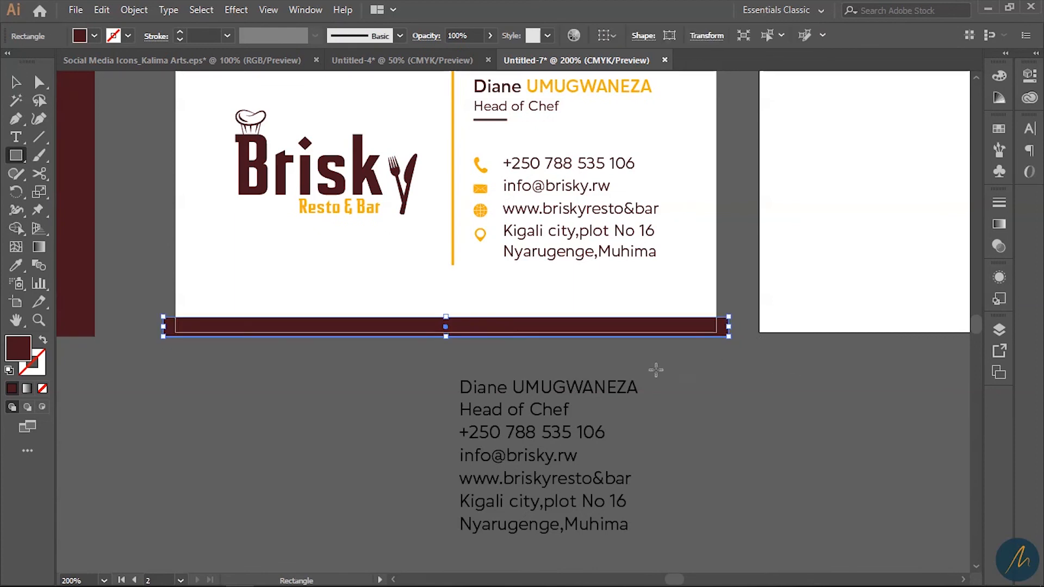
{"action": "key", "text": "v"}
{"action": "left_click_drag", "start_coordinate": [490, 323], "coordinate": [548, 316]}
{"action": "key", "text": "ctrl+z"}
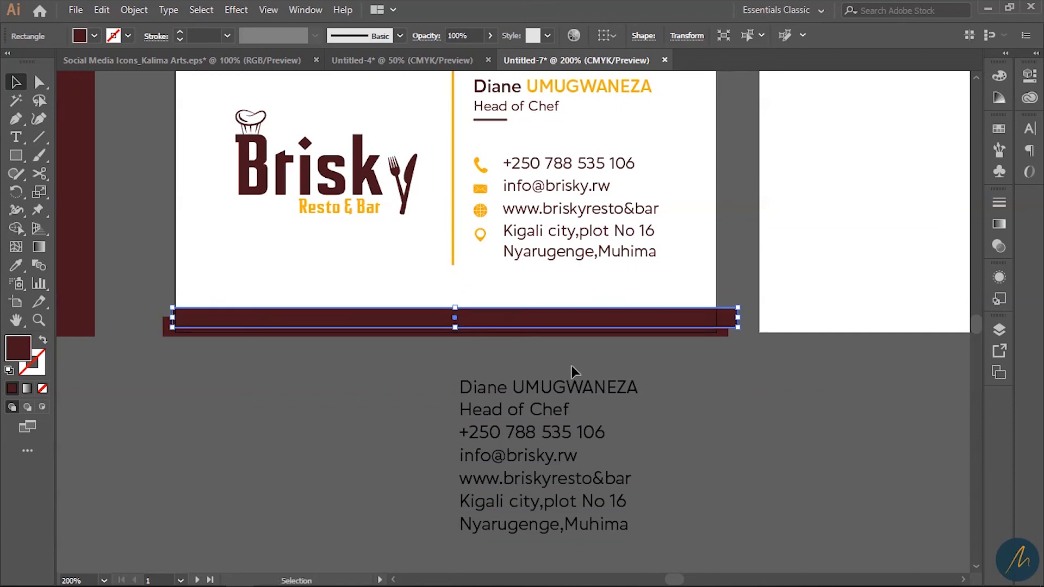
- Colour the copy orange from the e-mail icon, send it behind the maroon bar, and nudge it down
{"action": "key", "text": "i"}
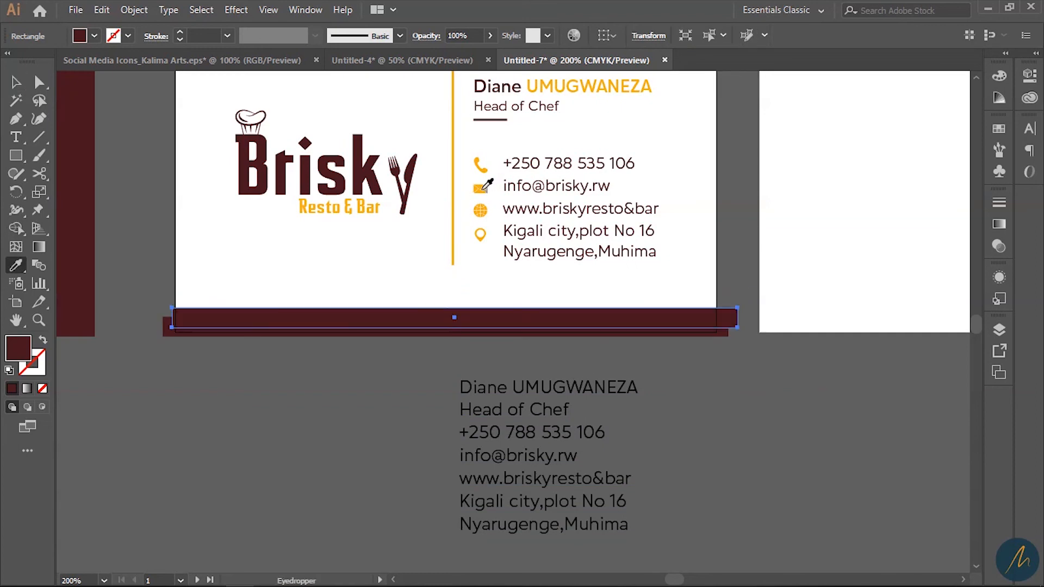
{"action": "left_click", "coordinate": [484, 190]}
{"action": "key", "text": "v"}
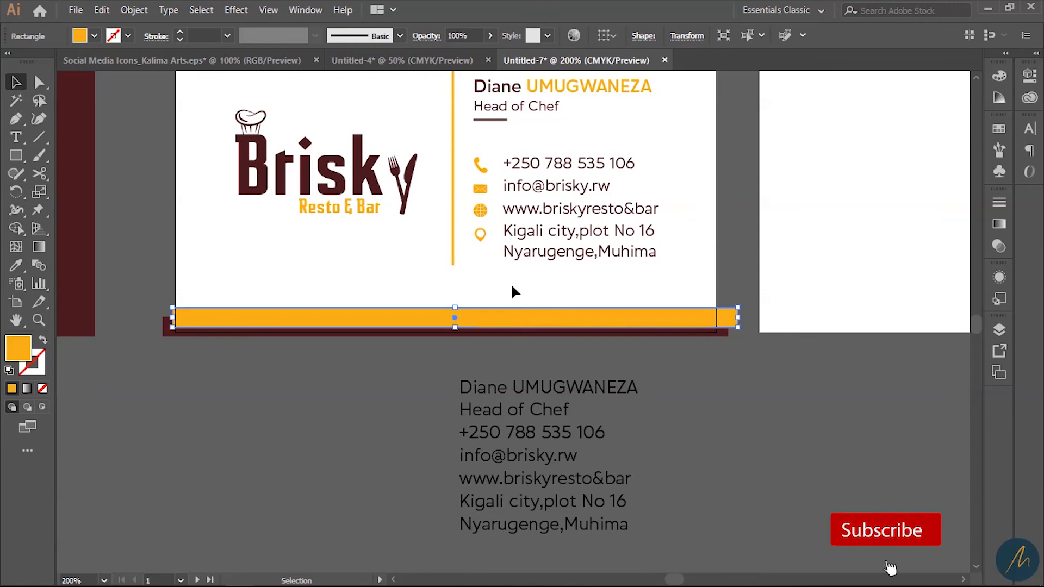
{"action": "key", "text": "a"}
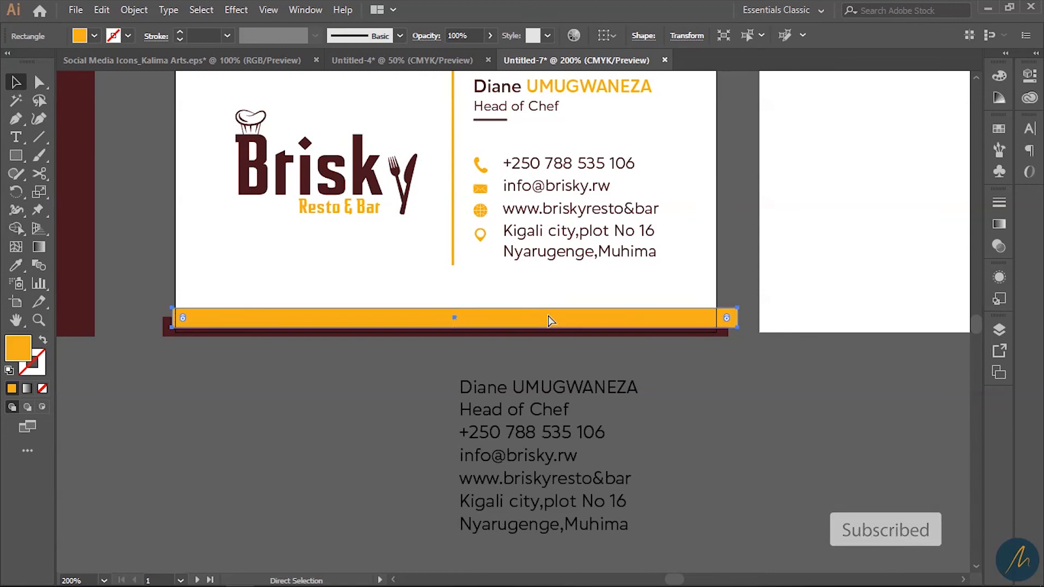
{"action": "key", "text": "ctrl+bracketleft"}
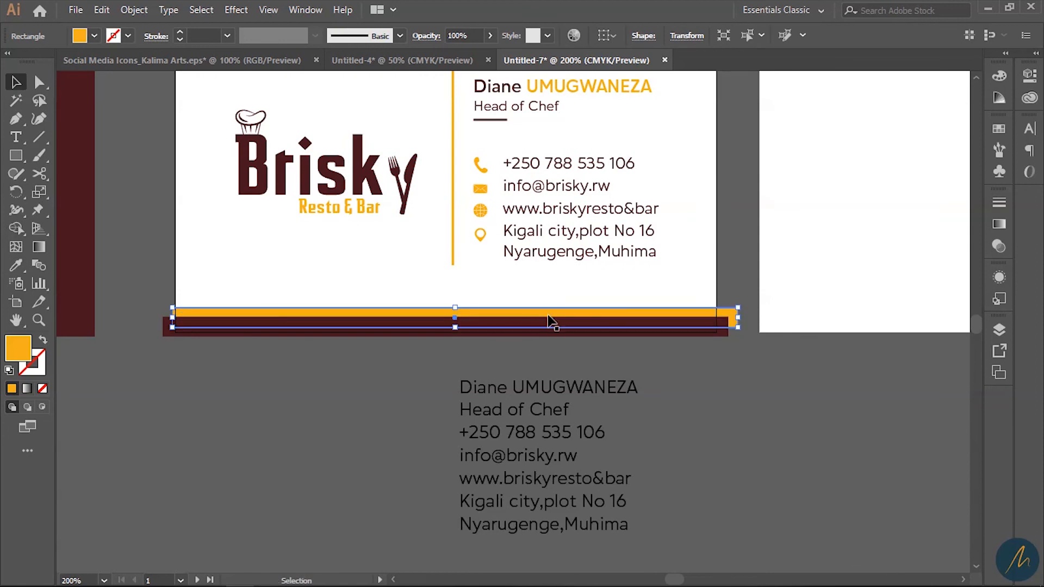
{"action": "key", "text": "Down"}
{"action": "key", "text": "Down"}
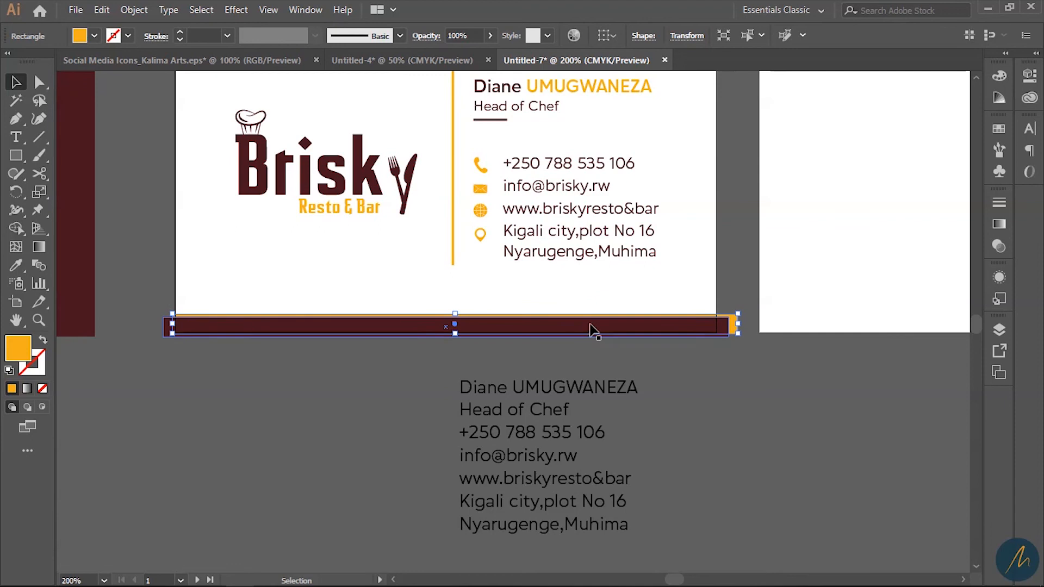
{"action": "left_click", "coordinate": [664, 354]}
{"action": "left_click_drag", "start_coordinate": [687, 375], "coordinate": [742, 460]}
- Scale up the logo and contact details slightly on the front card
{"action": "left_click_drag", "start_coordinate": [724, 357], "coordinate": [286, 155]}
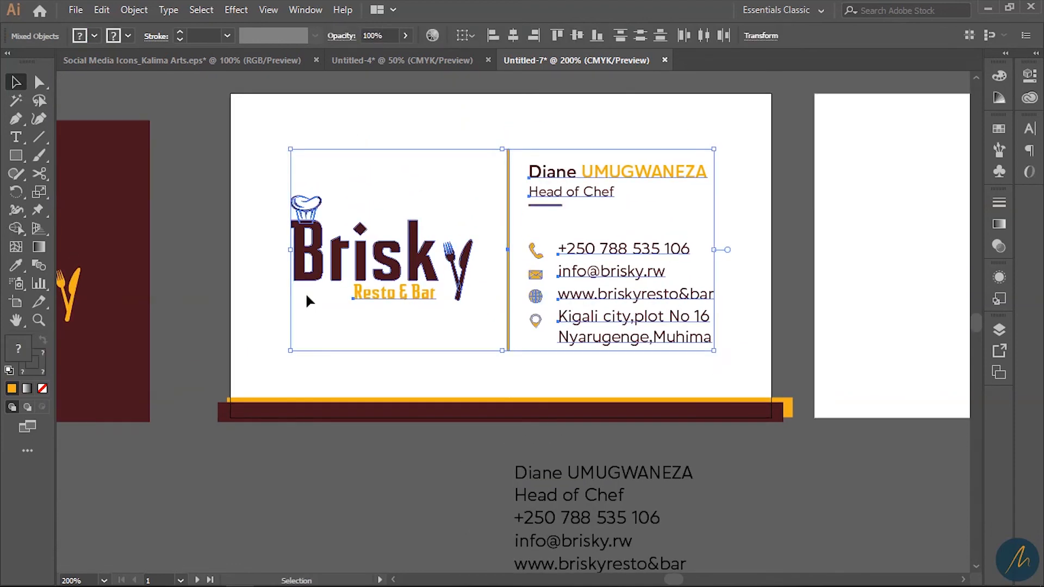
{"action": "left_click_drag", "start_coordinate": [295, 357], "coordinate": [276, 359]}
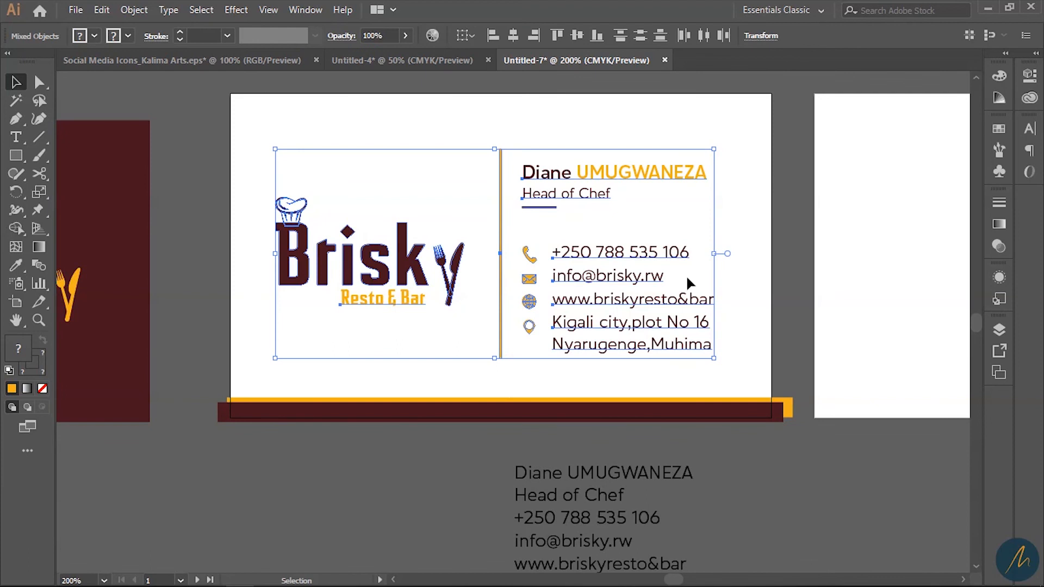
{"action": "left_click_drag", "start_coordinate": [714, 146], "coordinate": [724, 143]}
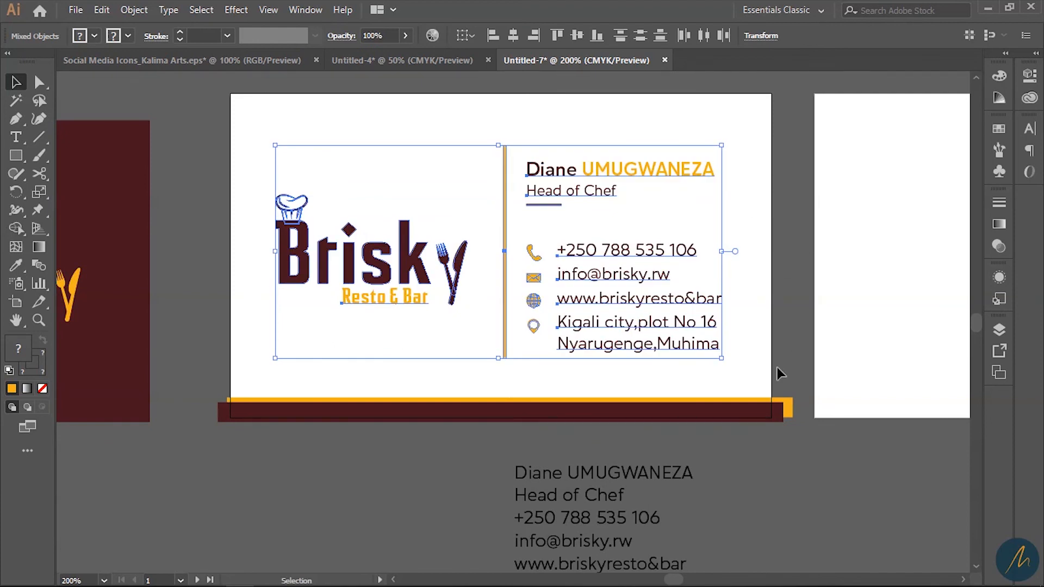
- Copy the maroon Brisky logo square onto the blank back artboard
{"action": "left_click", "coordinate": [623, 366], "text": "ctrl+alt"}
{"action": "left_click_drag", "start_coordinate": [743, 292], "coordinate": [683, 276]}
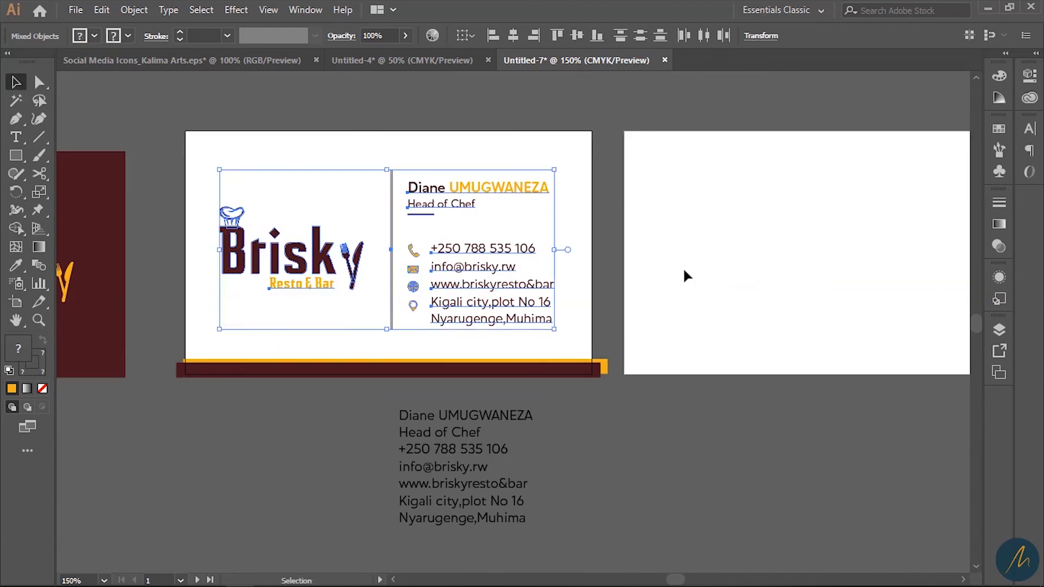
{"action": "left_click", "coordinate": [647, 310]}
{"action": "left_click_drag", "start_coordinate": [648, 309], "coordinate": [769, 342]}
{"action": "left_click_drag", "start_coordinate": [711, 328], "coordinate": [757, 383]}
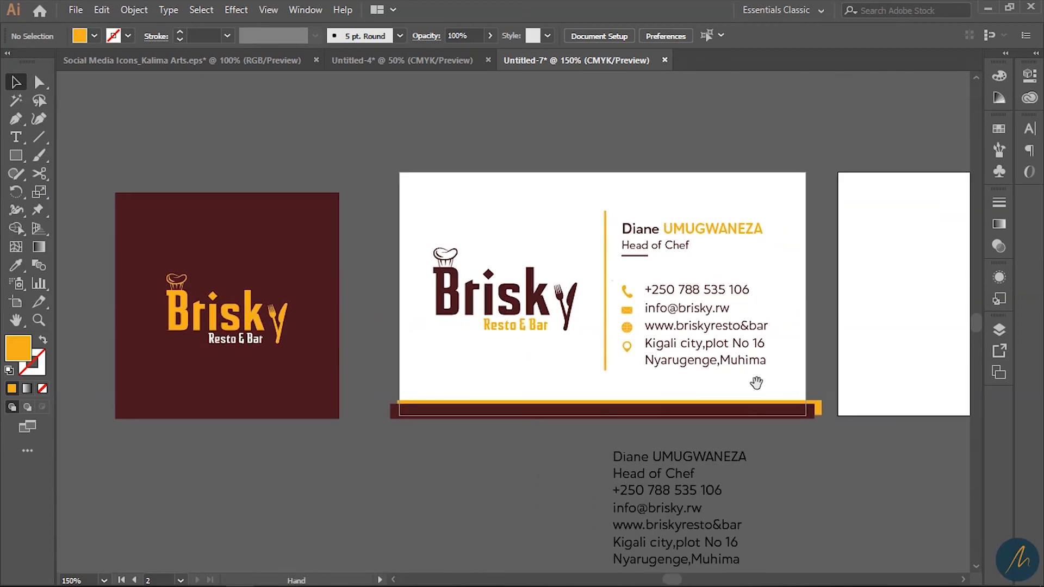
{"action": "key", "text": "ctrl+minus"}
{"action": "left_click_drag", "start_coordinate": [193, 306], "coordinate": [730, 273]}
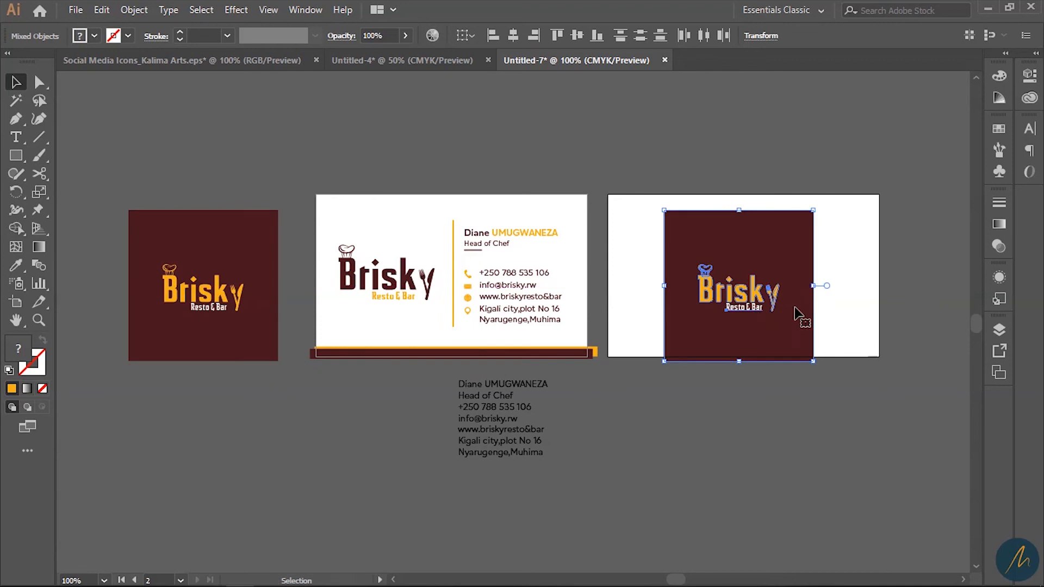
- Stretch the maroon rectangle past the left, right and top edges so it covers the back card
{"action": "left_click", "coordinate": [888, 303]}
{"action": "left_click", "coordinate": [796, 264]}
{"action": "left_click_drag", "start_coordinate": [816, 289], "coordinate": [903, 289]}
{"action": "left_click_drag", "start_coordinate": [658, 285], "coordinate": [605, 285]}
{"action": "left_click_drag", "start_coordinate": [753, 212], "coordinate": [753, 183]}
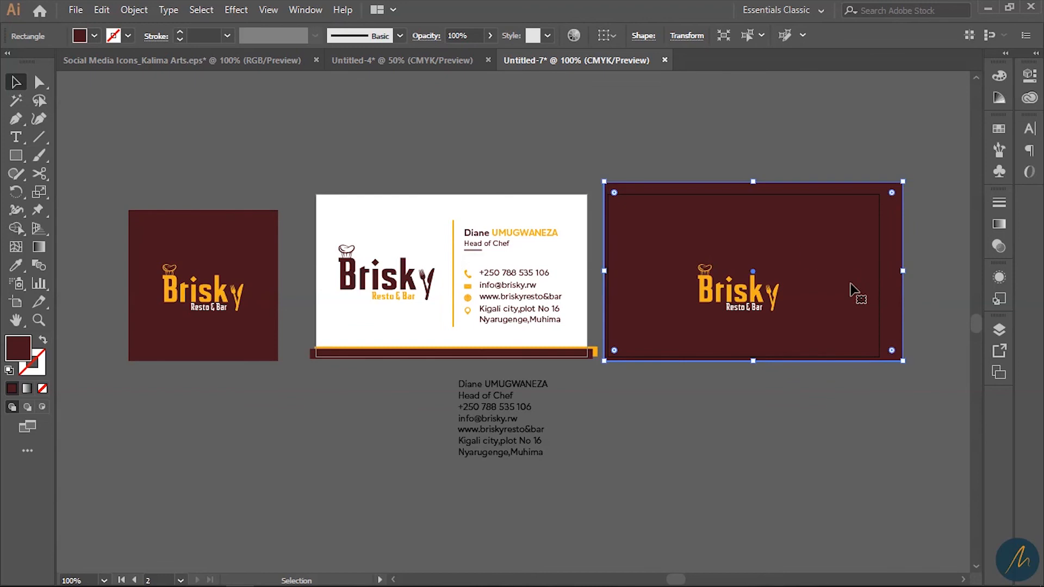
{"action": "left_click_drag", "start_coordinate": [856, 291], "coordinate": [844, 297]}
- Scale the Brisky logo group up on the maroon back card
{"action": "left_click_drag", "start_coordinate": [904, 342], "coordinate": [675, 255]}
{"action": "left_click", "coordinate": [804, 241], "text": "shift"}
{"action": "left_click_drag", "start_coordinate": [780, 313], "coordinate": [765, 288]}
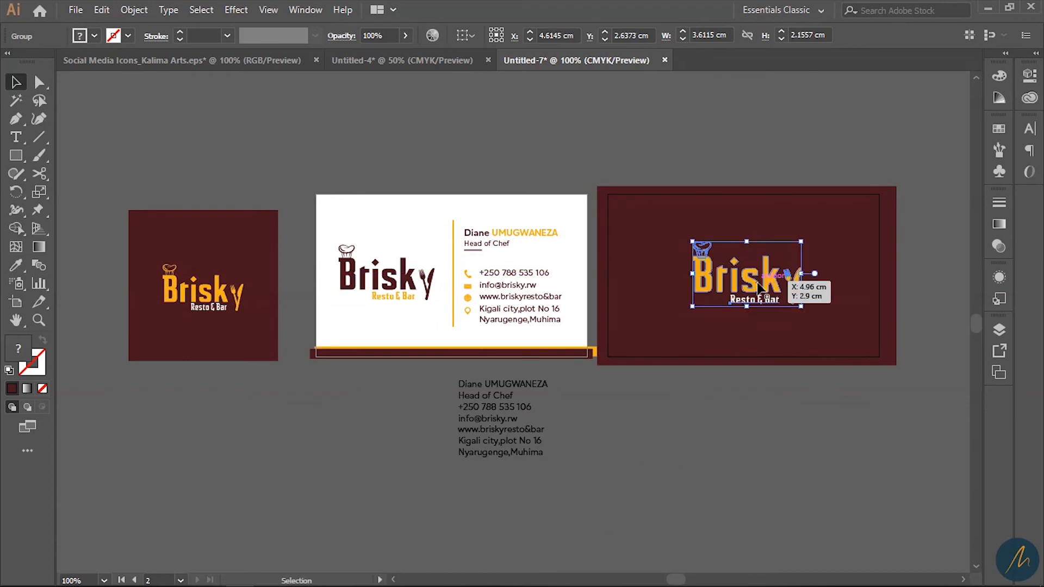
{"action": "left_click_drag", "start_coordinate": [692, 306], "coordinate": [681, 318]}
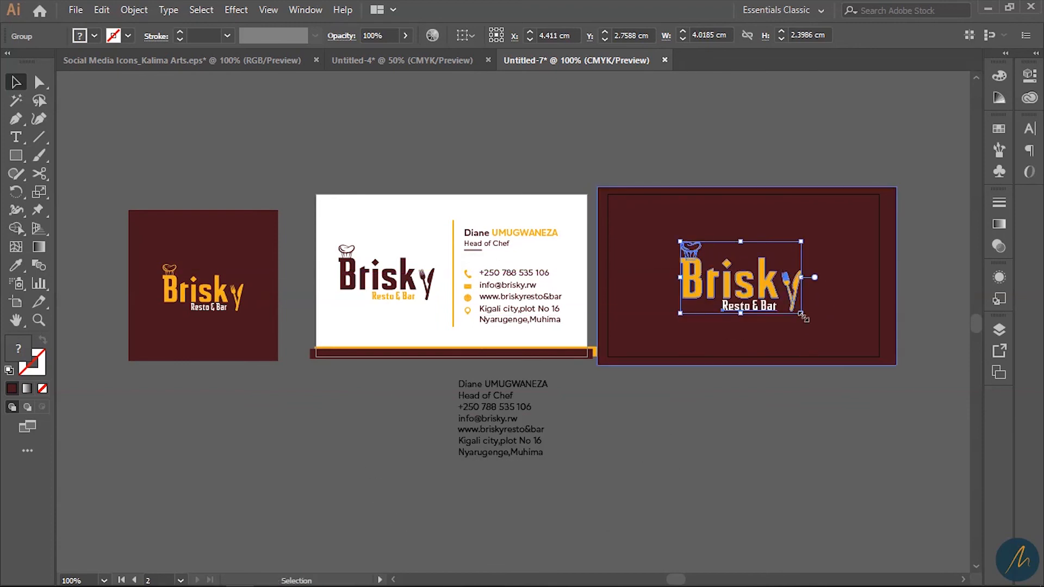
{"action": "left_click_drag", "start_coordinate": [802, 314], "coordinate": [804, 315]}
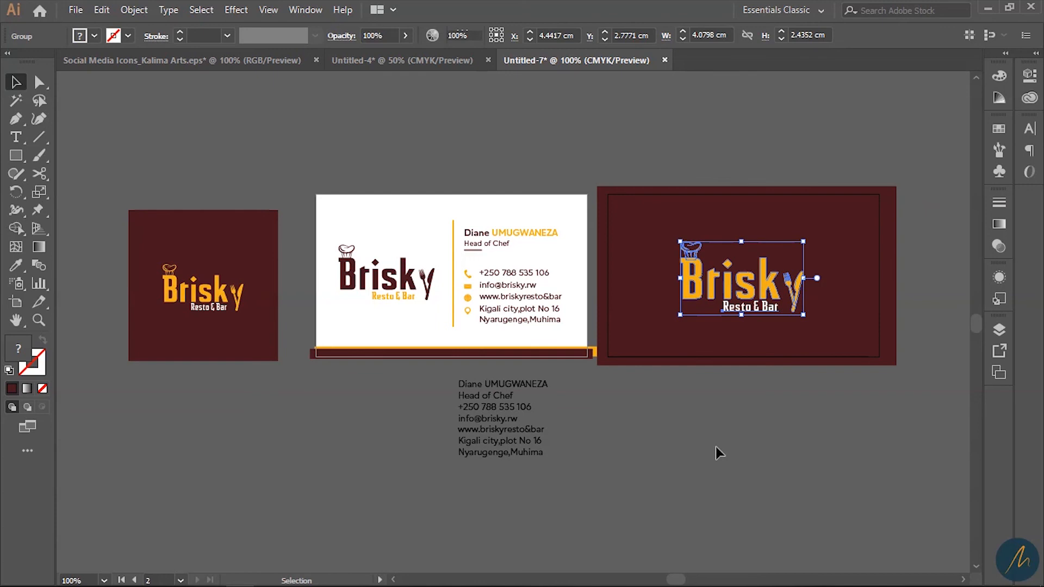
- Zoom in on the back card and test a logo resize, keeping the previous size
{"action": "left_click", "coordinate": [716, 448]}
{"action": "key", "text": "z"}
{"action": "left_click", "coordinate": [613, 303]}
{"action": "left_click_drag", "start_coordinate": [527, 268], "coordinate": [633, 307]}
{"action": "key", "text": "alt"}
{"action": "left_click", "coordinate": [699, 325], "text": "alt"}
{"action": "left_click_drag", "start_coordinate": [566, 317], "coordinate": [676, 328]}
{"action": "left_click", "coordinate": [622, 313]}
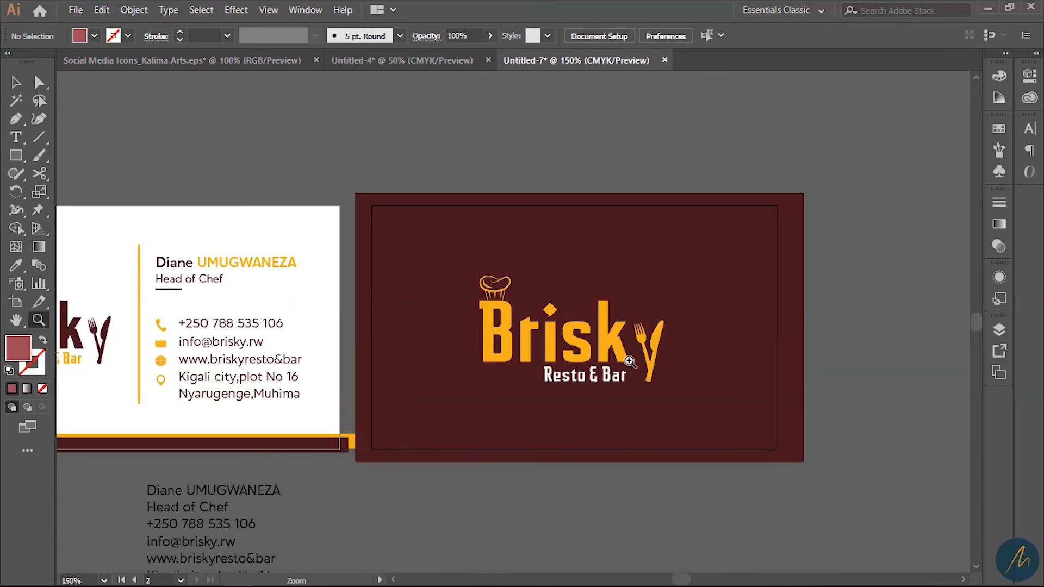
{"action": "key", "text": "v"}
{"action": "left_click_drag", "start_coordinate": [854, 376], "coordinate": [475, 285]}
{"action": "left_click", "coordinate": [655, 353]}
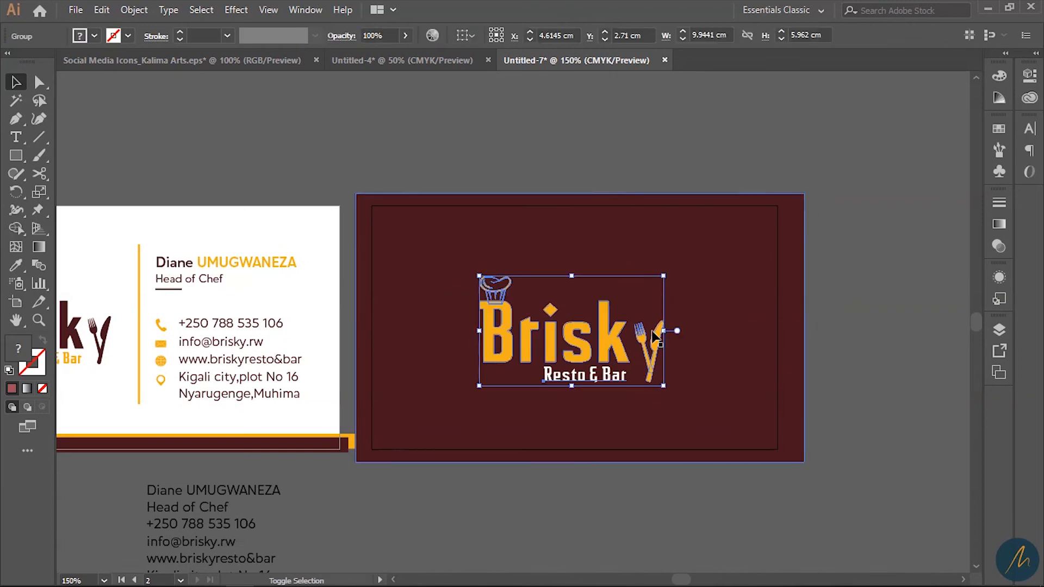
{"action": "left_click_drag", "start_coordinate": [664, 385], "coordinate": [668, 388]}
{"action": "left_click_drag", "start_coordinate": [672, 392], "coordinate": [667, 388]}
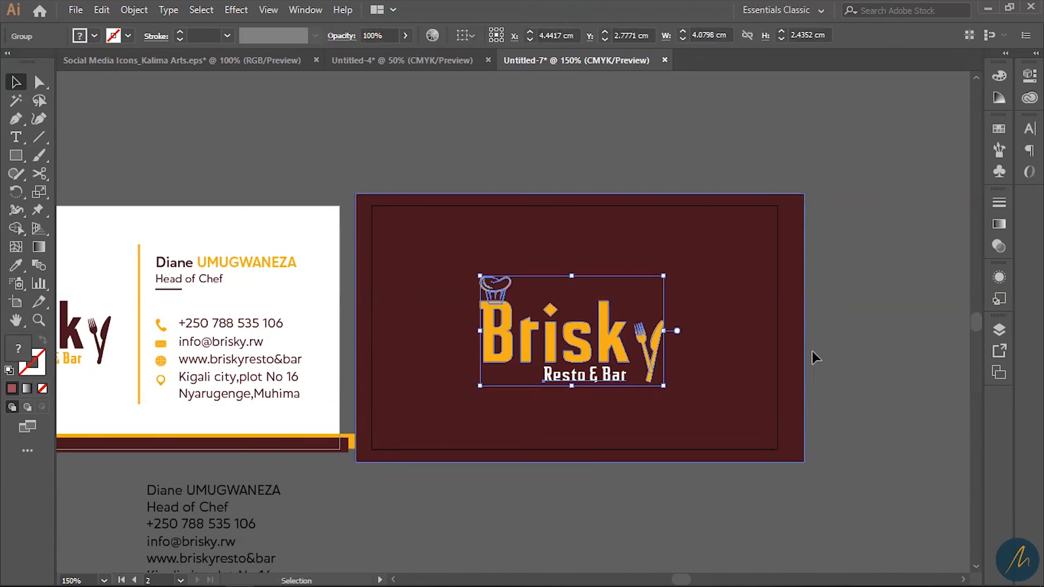
- Frame both cards in view and choose File > Save As
{"action": "key", "text": "z"}
{"action": "left_click", "coordinate": [500, 337], "text": "alt"}
{"action": "left_click", "coordinate": [535, 321]}
{"action": "key", "text": "v"}
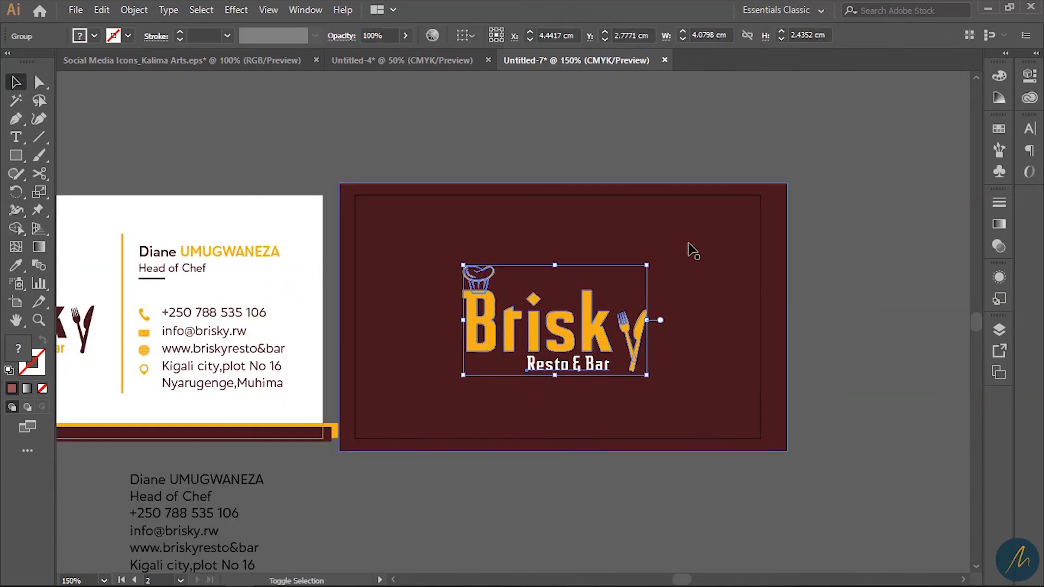
{"action": "left_click", "coordinate": [689, 245], "text": "shift"}
{"action": "left_click_drag", "start_coordinate": [407, 388], "coordinate": [729, 374]}
{"action": "key", "text": "z"}
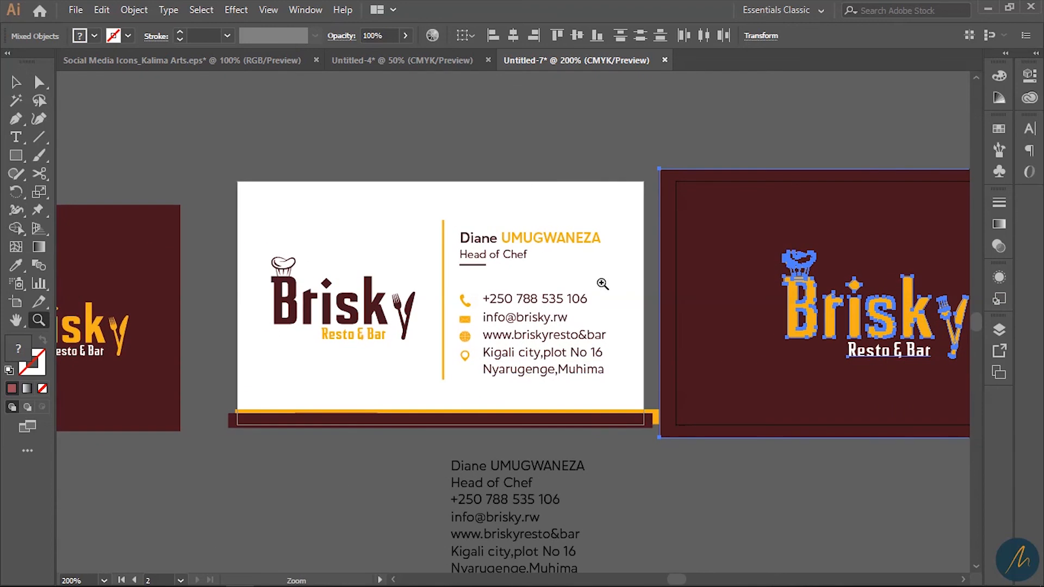
{"action": "left_click", "coordinate": [602, 283]}
{"action": "left_click", "coordinate": [595, 296], "text": "alt"}
{"action": "left_click_drag", "start_coordinate": [577, 368], "coordinate": [639, 360]}
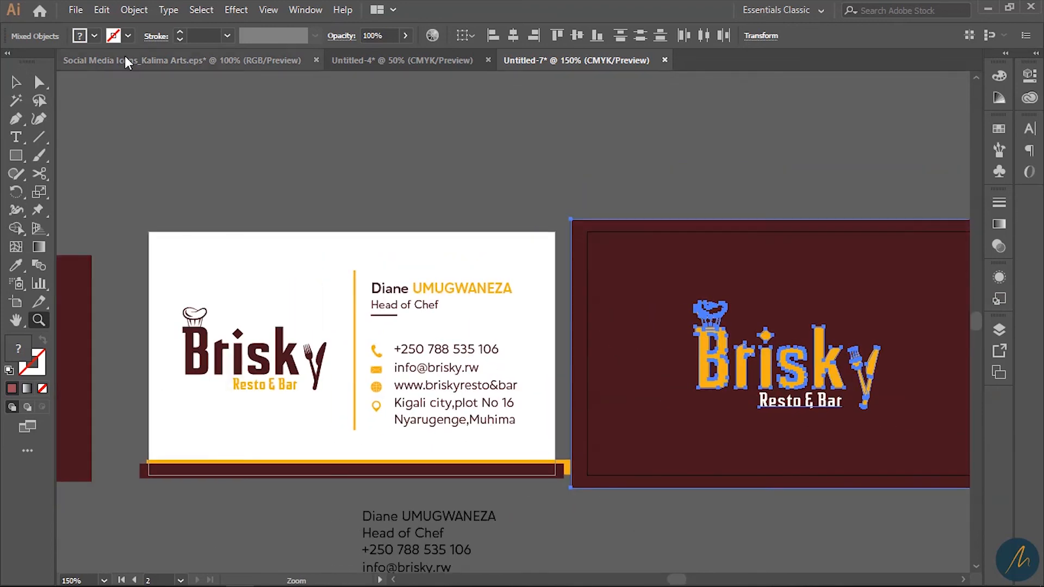
{"action": "left_click", "coordinate": [75, 10]}
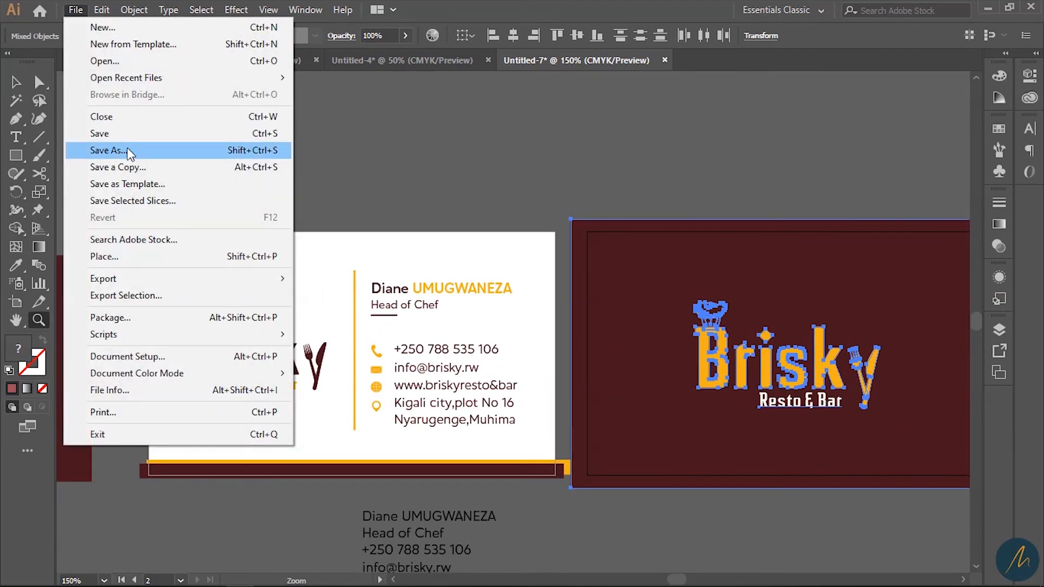
{"action": "left_click", "coordinate": [129, 153]}
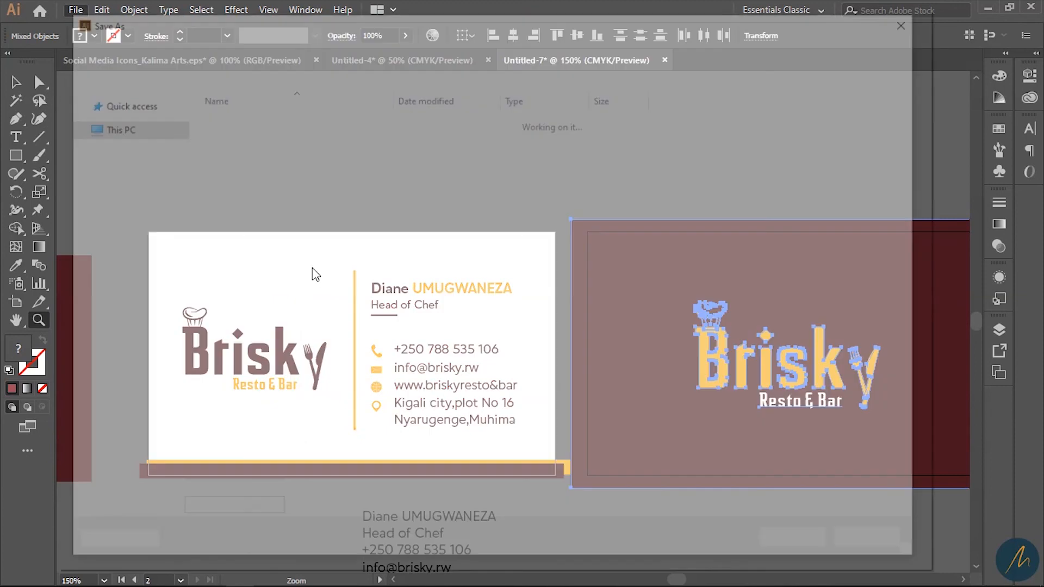